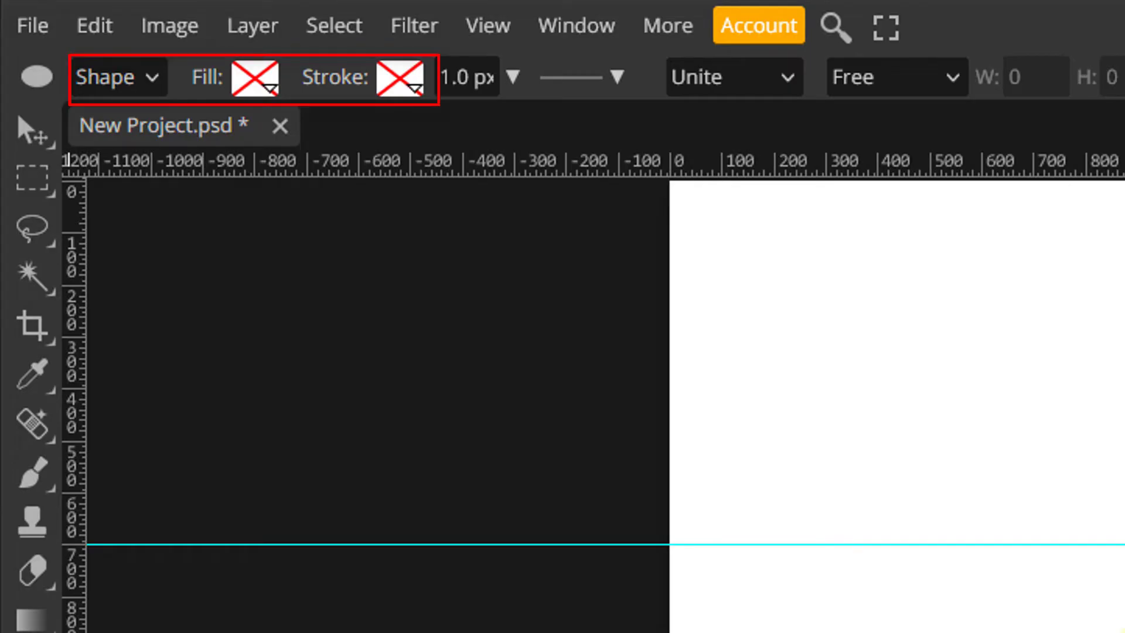
- Create a 1400 × 1400 px circle from its center, without fill or stroke, and center it on the middle guide intersection
left_click(930, 516)
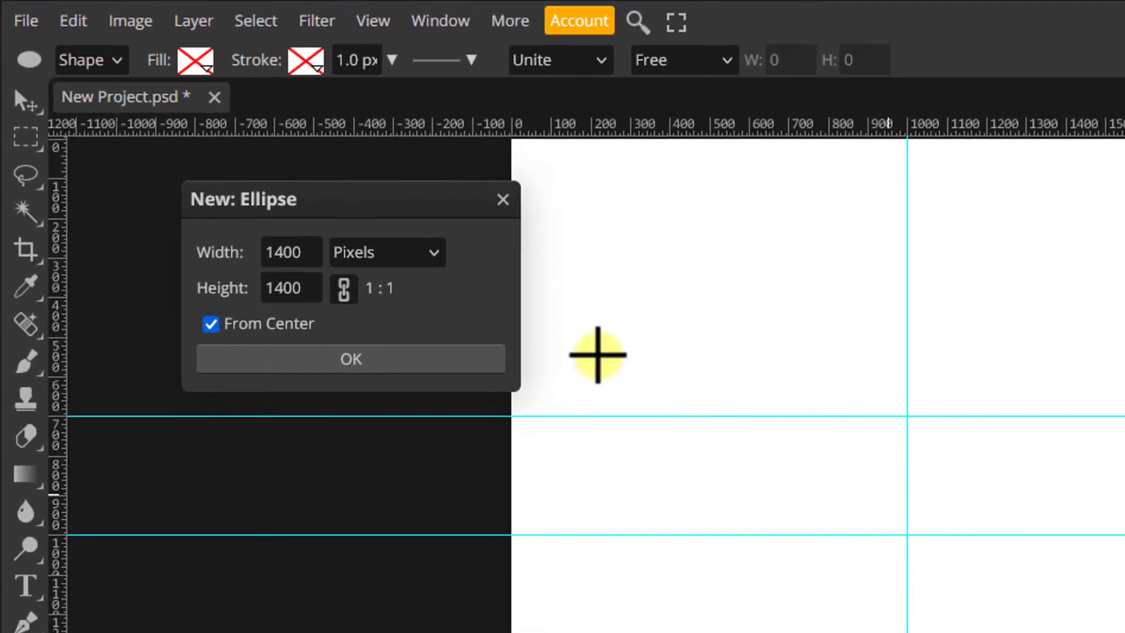
left_click_drag(296, 252, 214, 252)
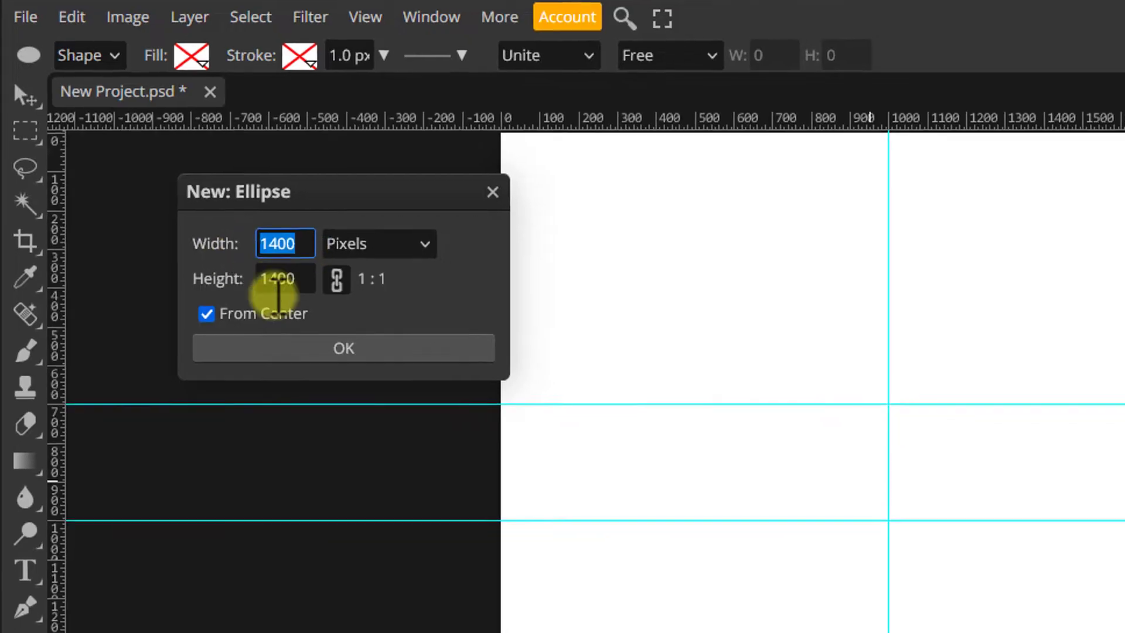
left_click(413, 291)
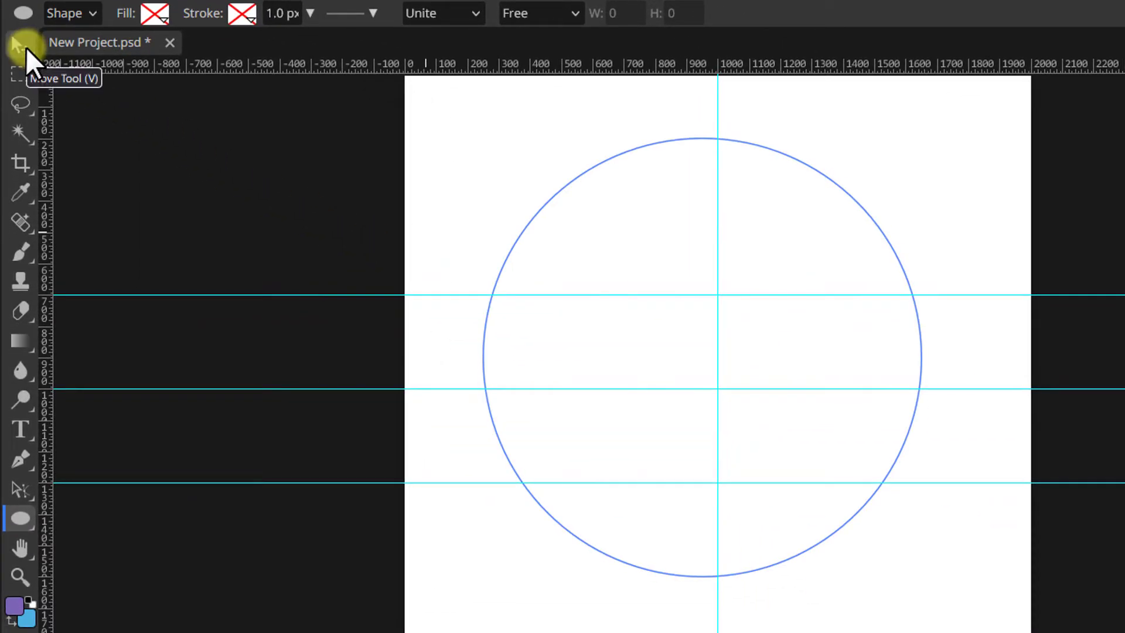
left_click(25, 48)
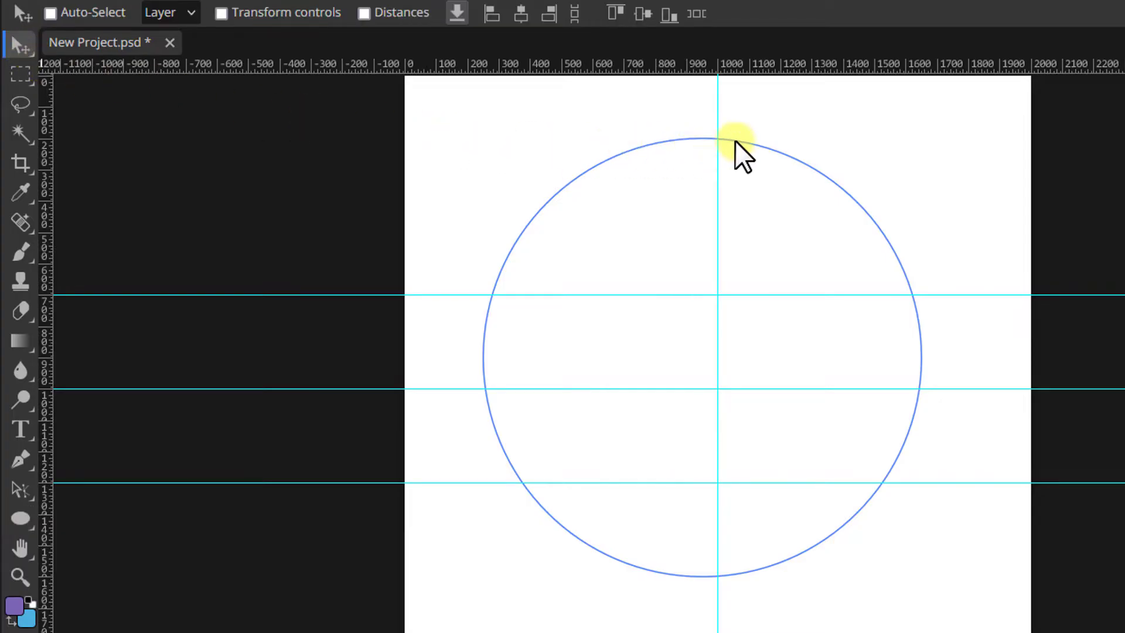
left_click_drag(738, 140, 751, 174)
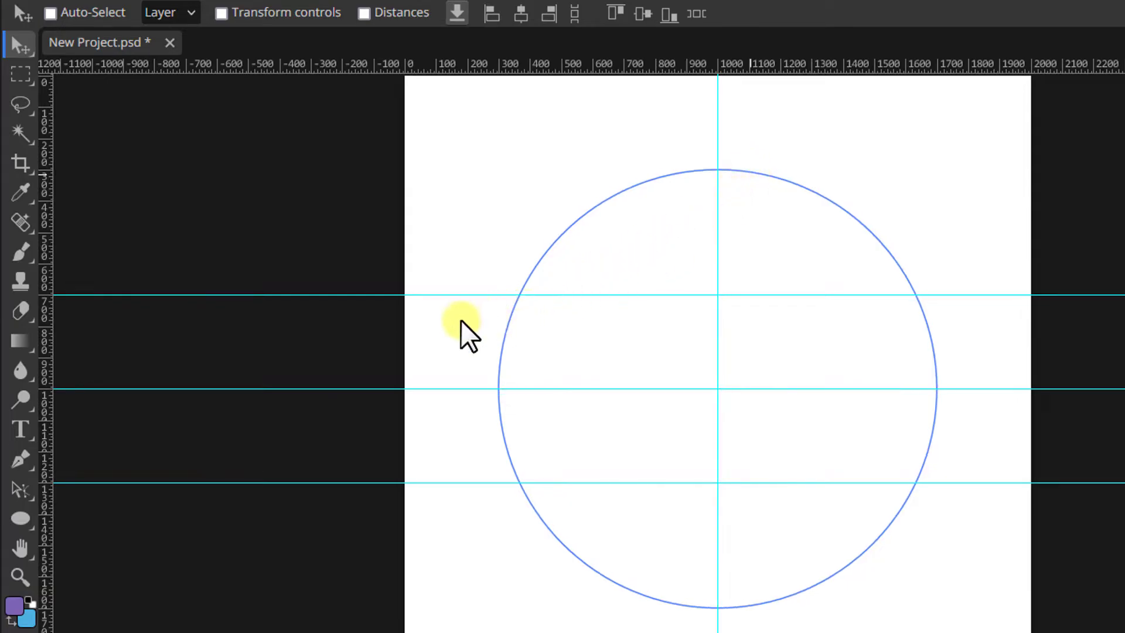
- Add the text "SEASHORE FISHING CO" along the outside of the circle's upper arc, starting at the upper horizontal guide
left_click(15, 426)
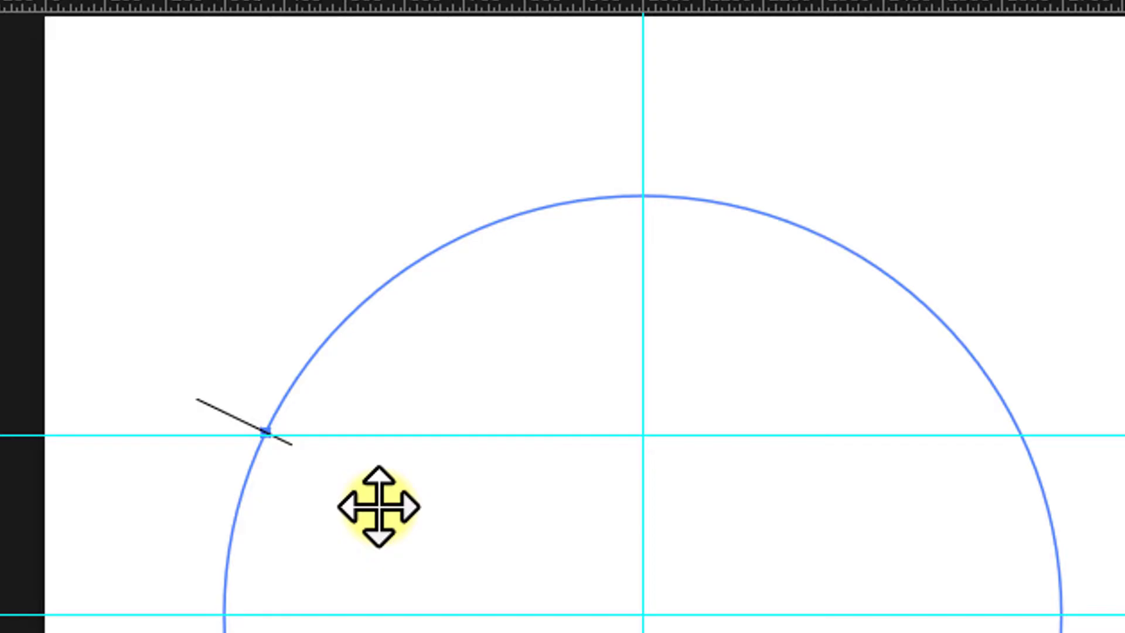
type("SEASHORE FI")
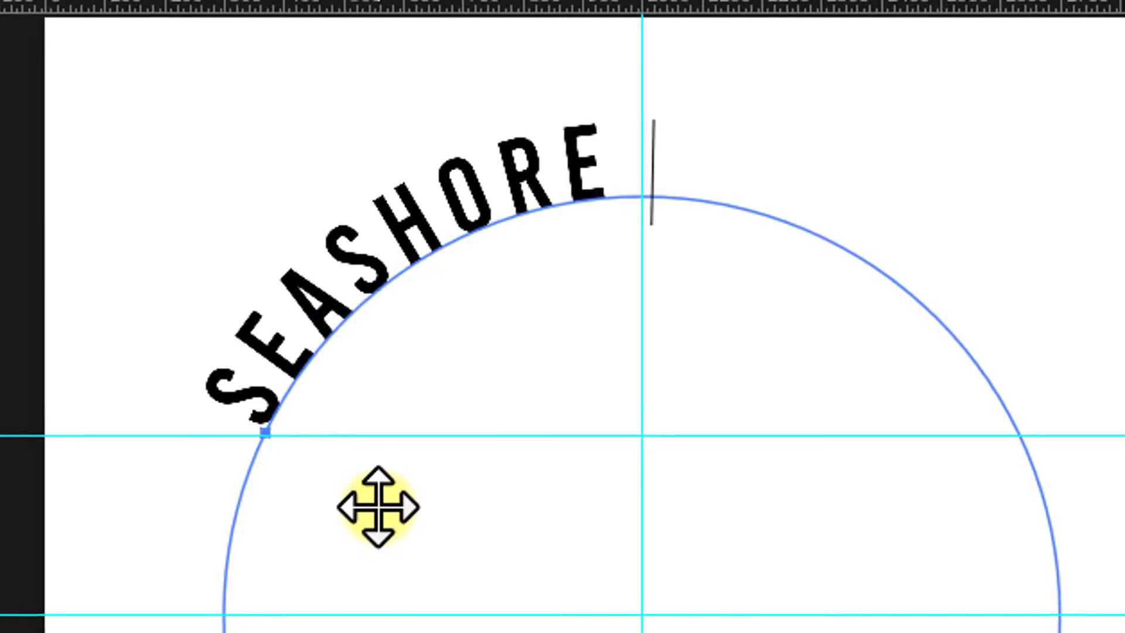
type("SHING CO")
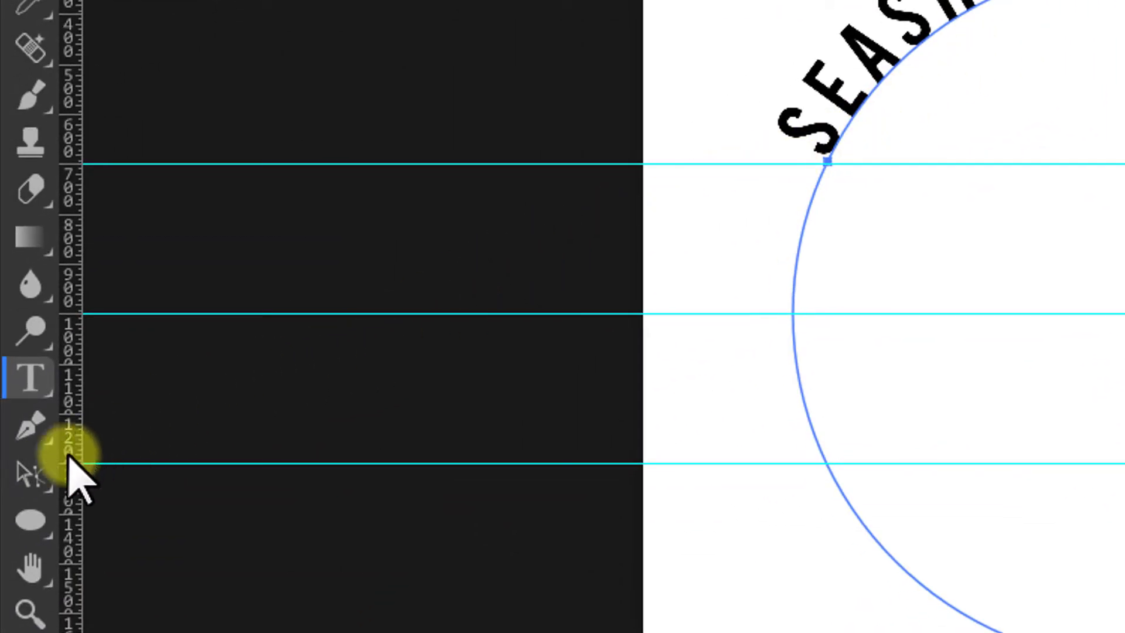
- Extend the upper text's end point past its last letter and shift its start point to balance the text across the arc
left_click(46, 466)
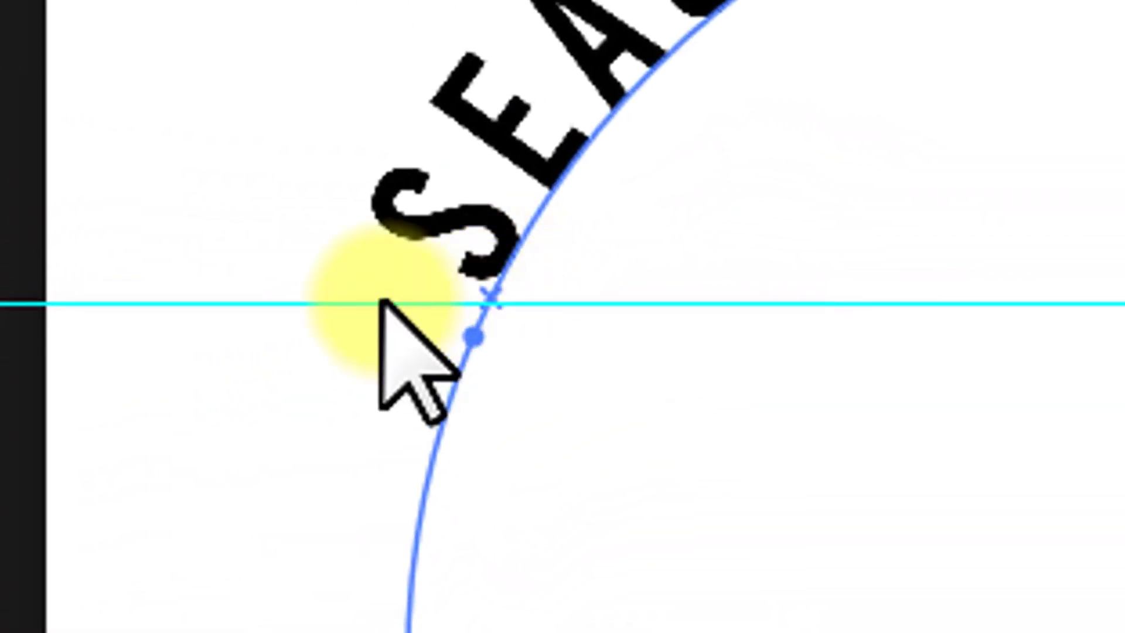
mouse_move(381, 302)
left_mouse_down()
mouse_move(326, 372)
mouse_move(322, 427)
left_mouse_up()
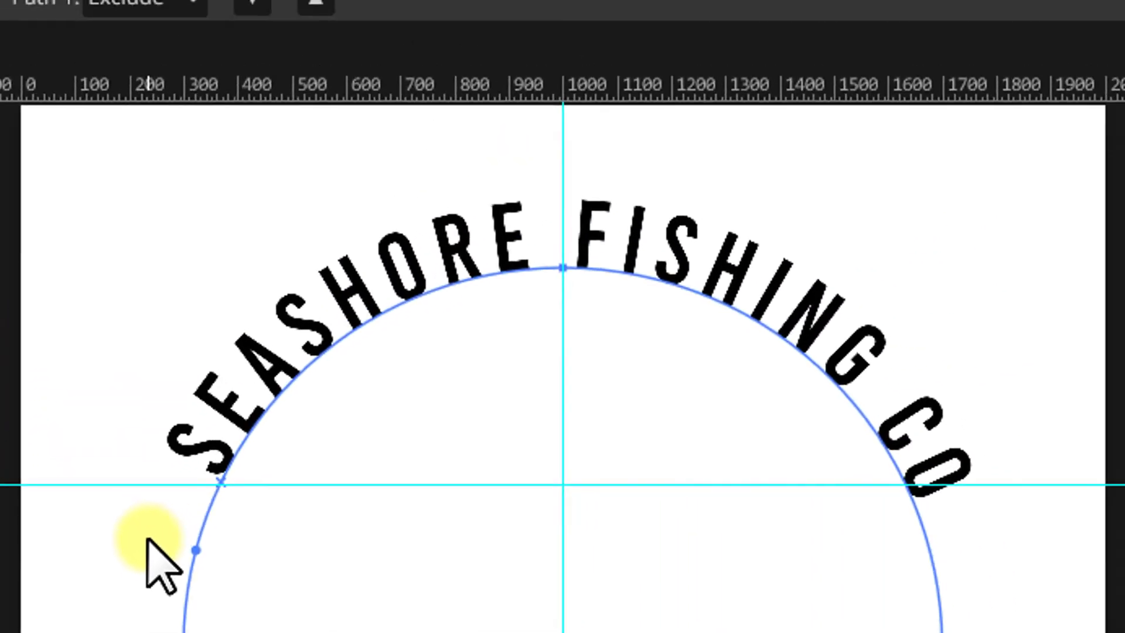
mouse_move(147, 546)
left_mouse_down()
mouse_move(351, 307)
mouse_move(391, 238)
mouse_move(578, 221)
mouse_move(650, 235)
mouse_move(832, 334)
mouse_move(912, 410)
mouse_move(987, 578)
left_mouse_up()
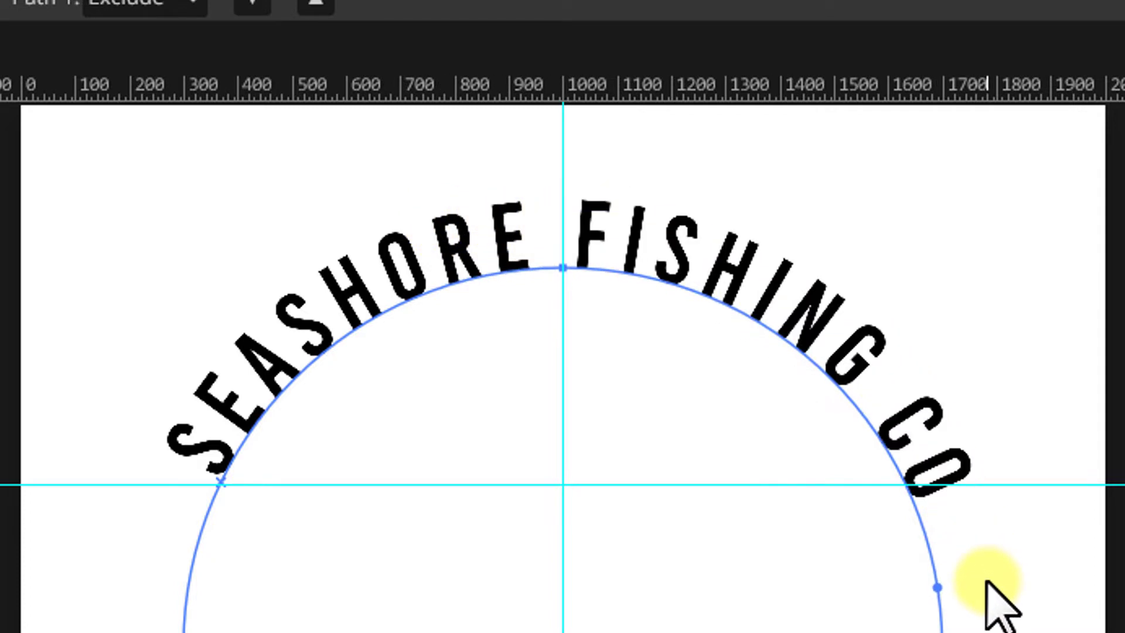
mouse_move(971, 509)
left_mouse_down()
mouse_move(897, 351)
mouse_move(984, 573)
left_mouse_up()
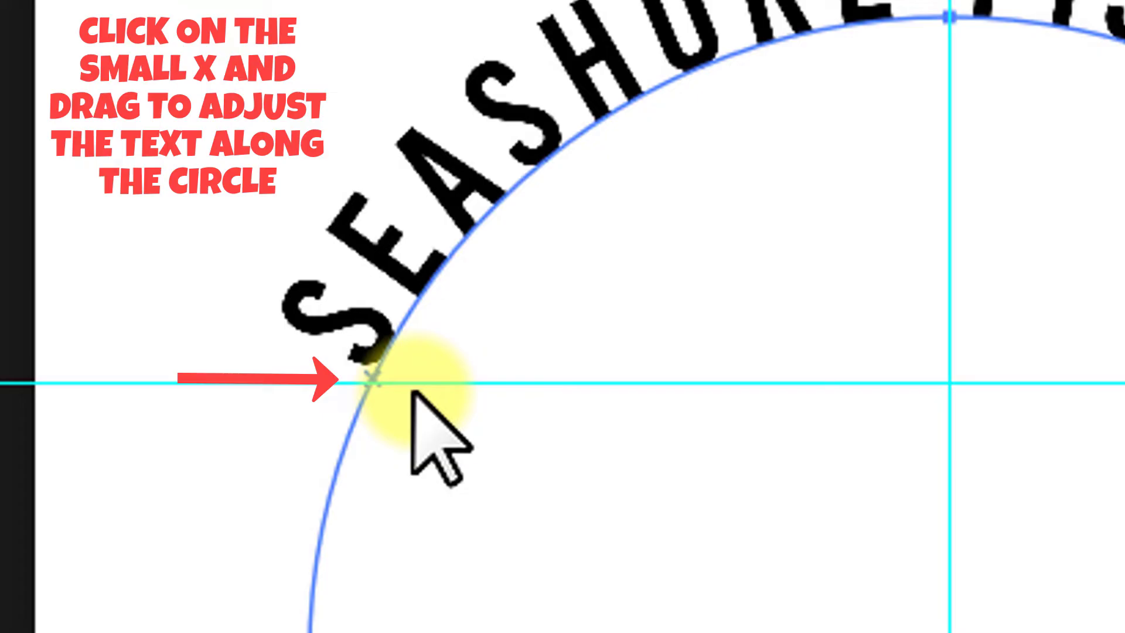
left_click_drag(367, 377, 335, 391)
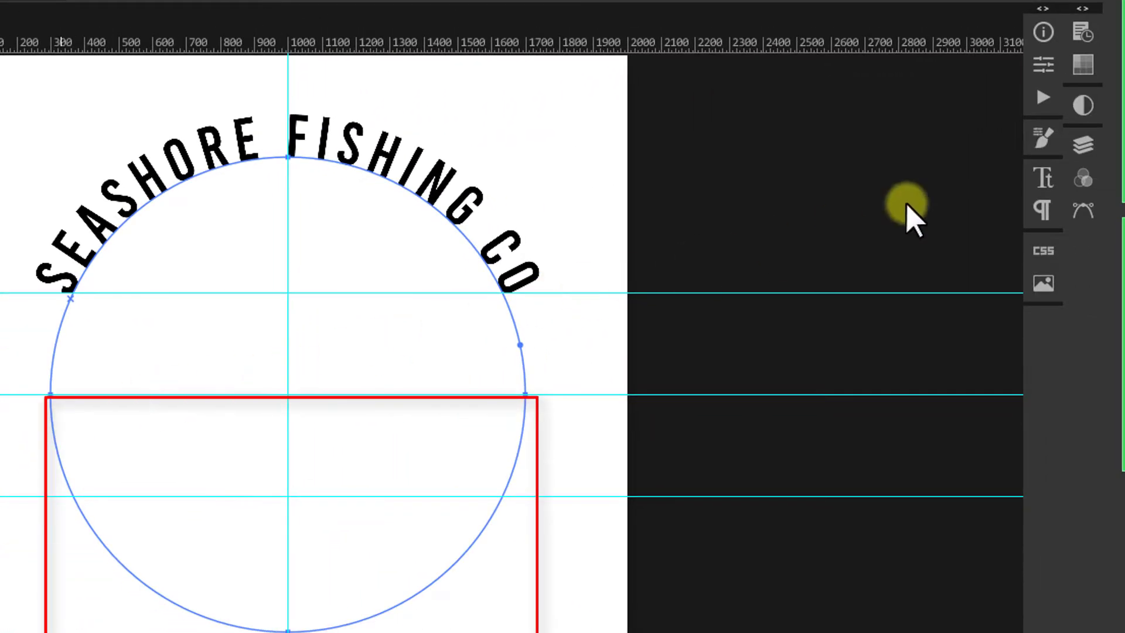
- Scale the Shape 1 circle up from its center to about 1650 px so it encloses the upper text
left_click(1083, 146)
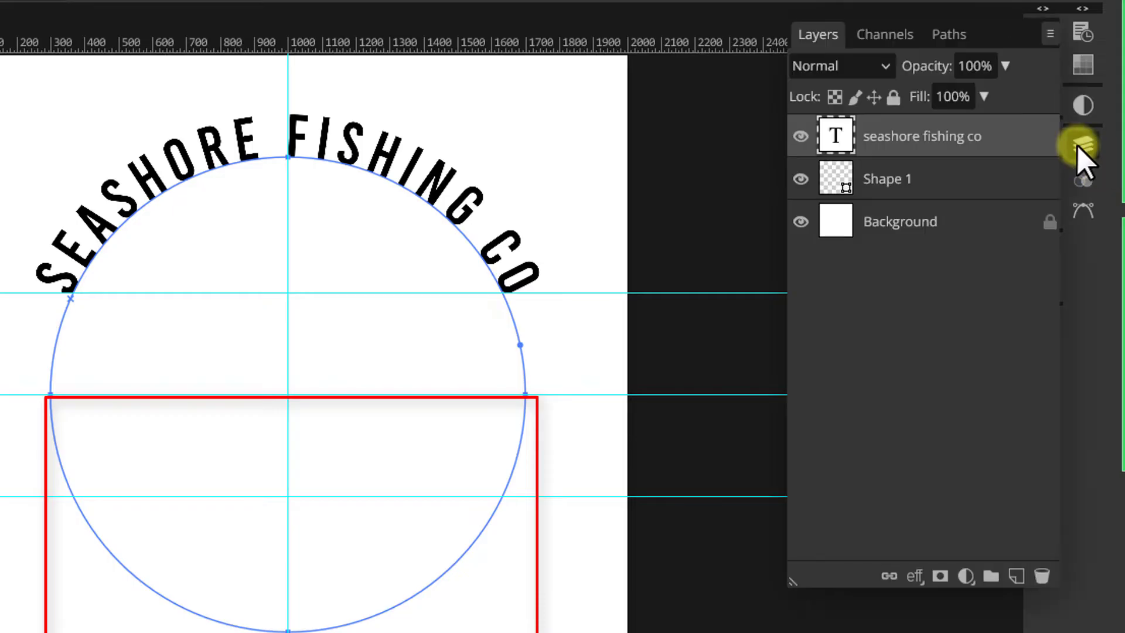
left_click(915, 177)
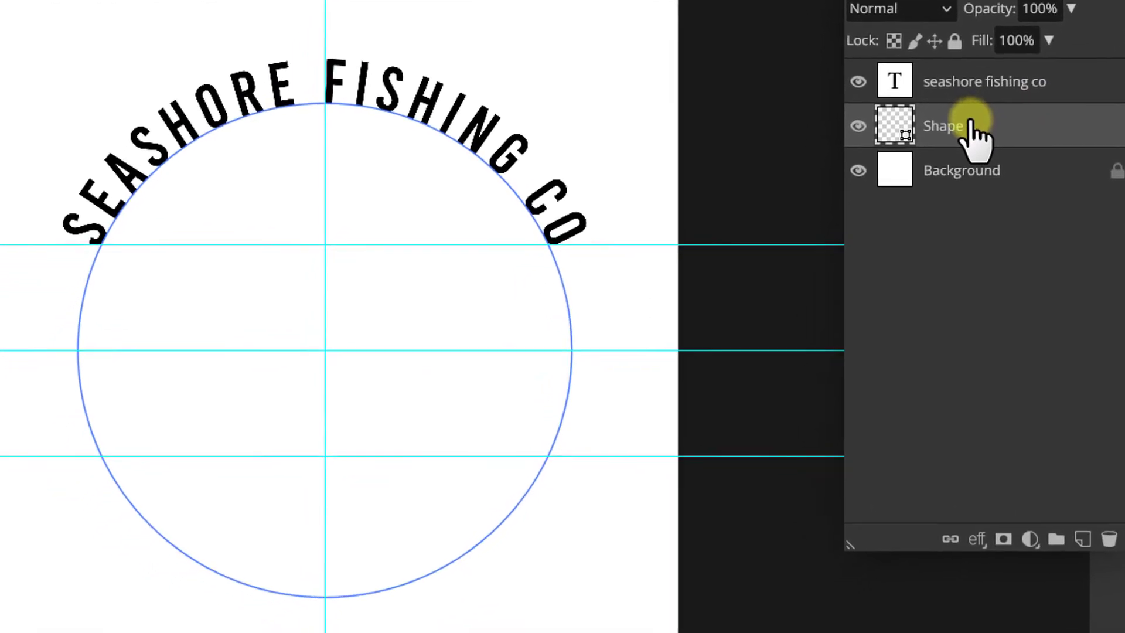
key("ctrl+alt+t")
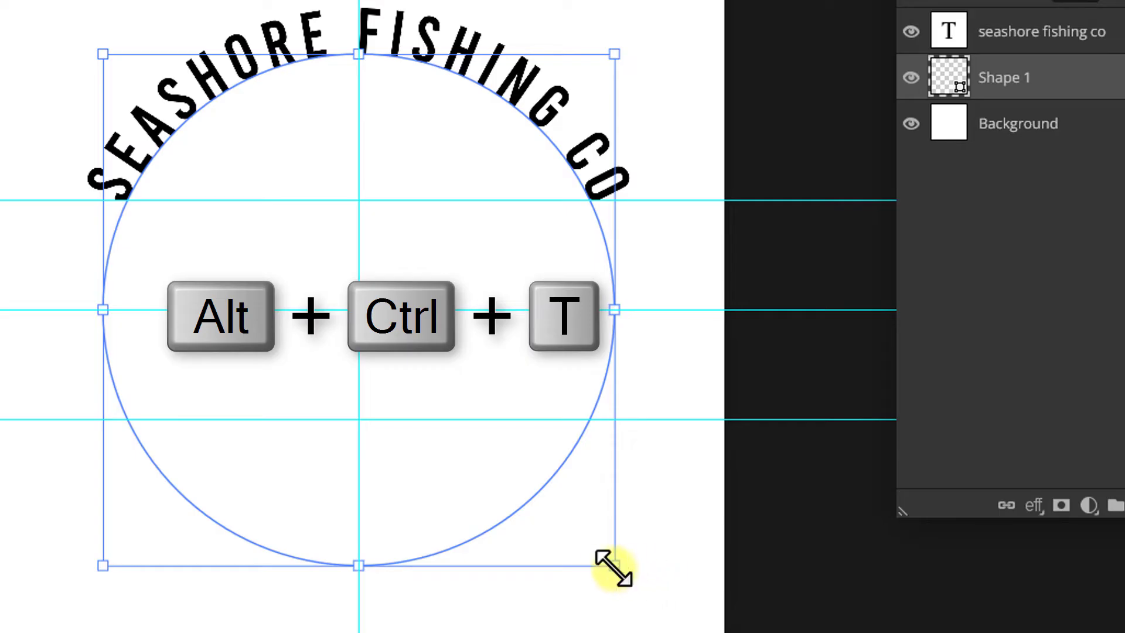
left_click_drag(608, 565, 667, 604)
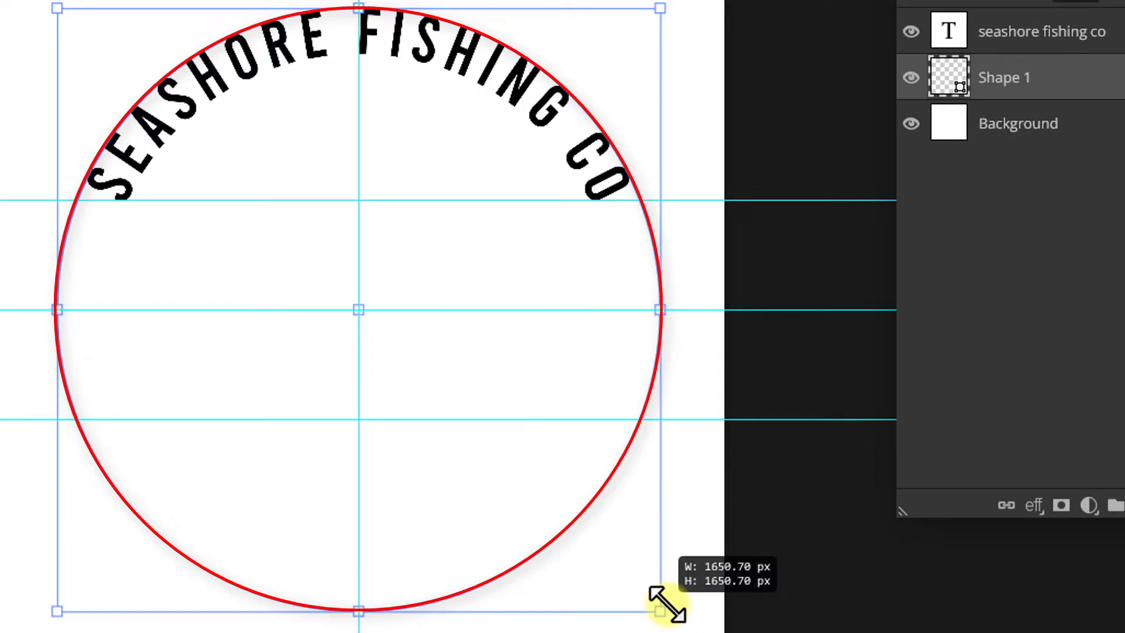
left_click(418, 23)
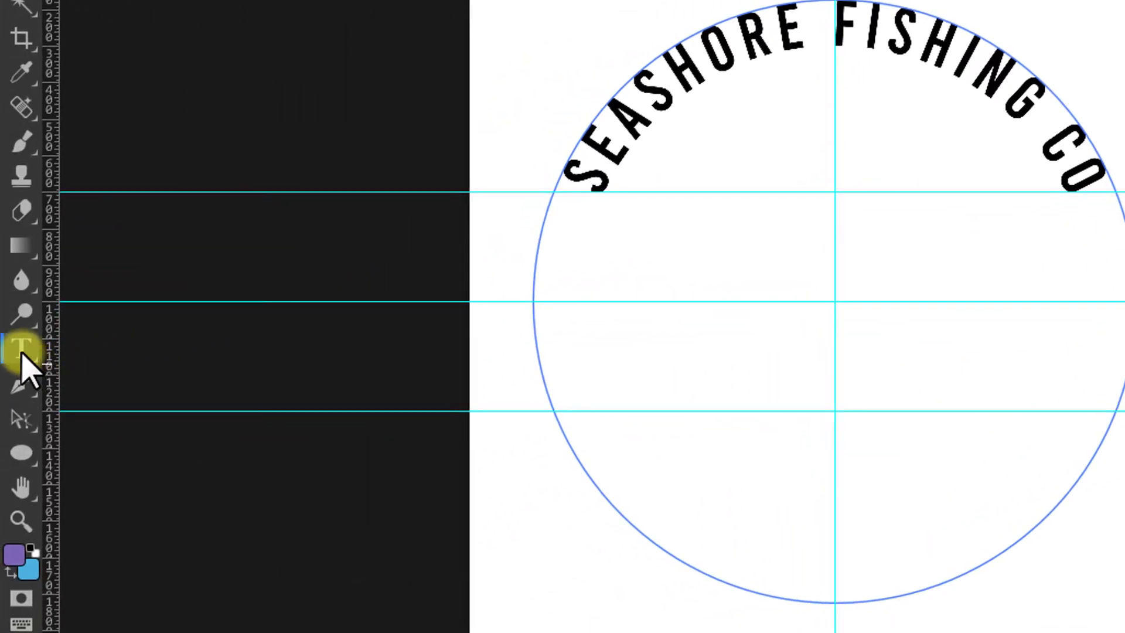
- Add the text "ALL HAIL THE LOBSTER TAIL" on the enlarged circle, starting where its right side meets the lower horizontal guide
left_click(22, 352)
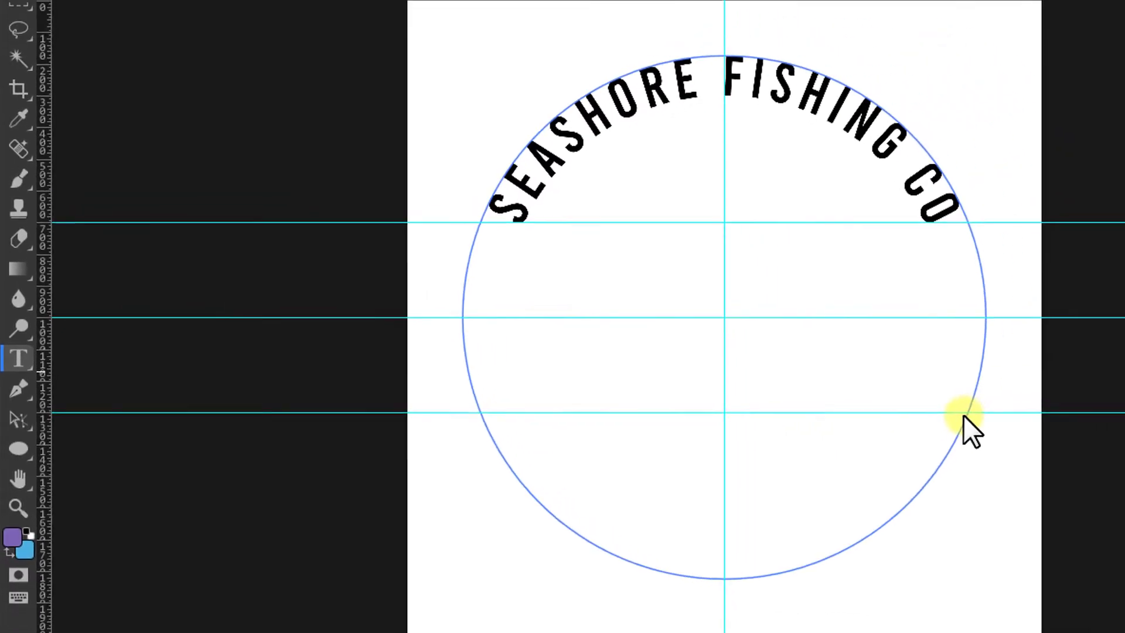
left_click(957, 411)
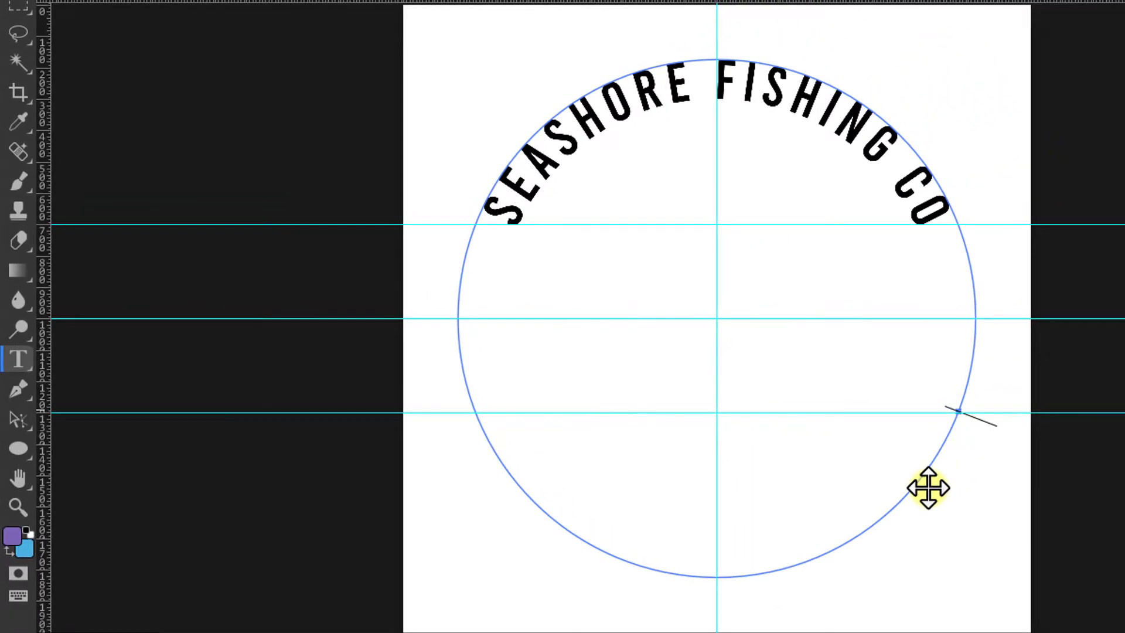
type("ALL HAIL THE LOBSTER TAIL")
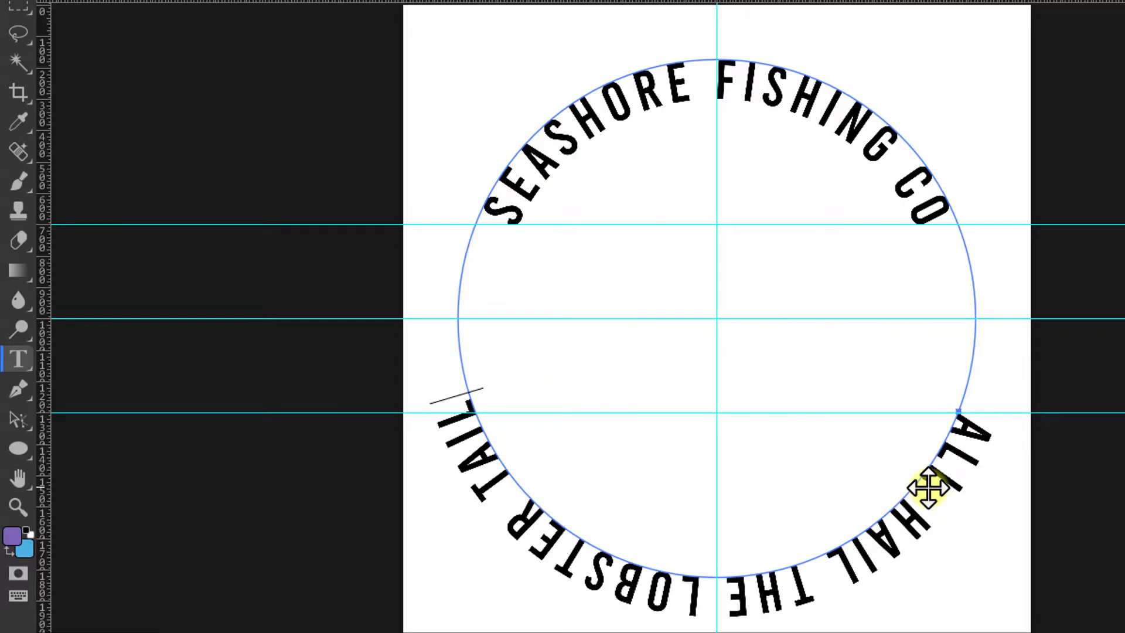
- Flip the lower text to the inside of the circle and adjust its start and end points so the whole phrase fits
left_click(25, 425)
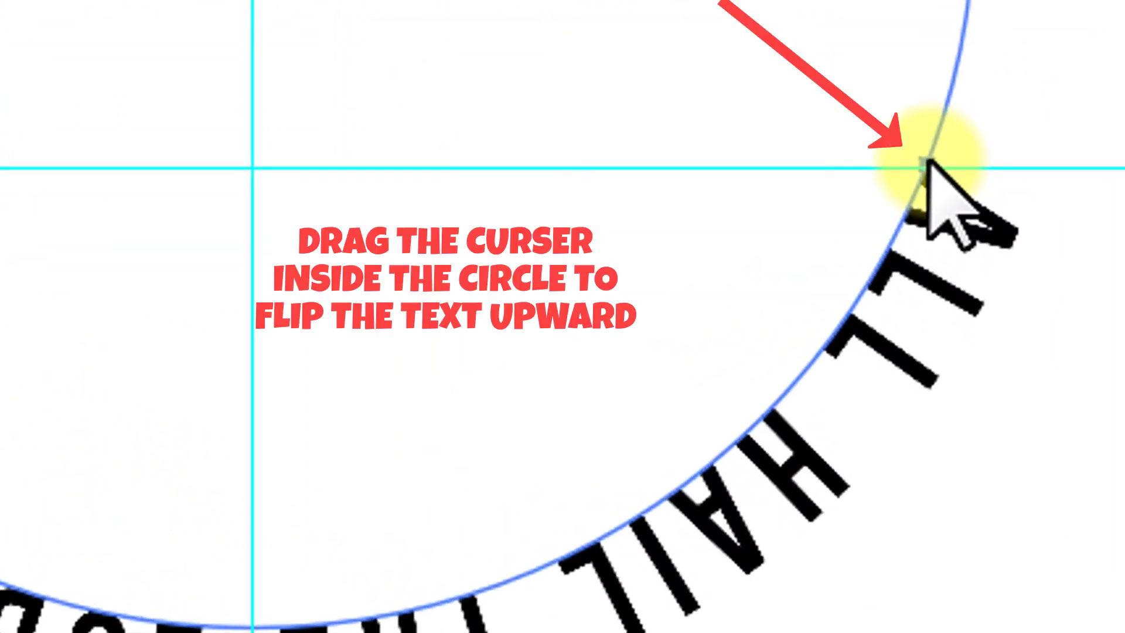
mouse_move(929, 164)
left_mouse_down()
mouse_move(919, 171)
mouse_move(779, 111)
mouse_move(645, 313)
mouse_move(457, 387)
mouse_move(182, 413)
left_mouse_up()
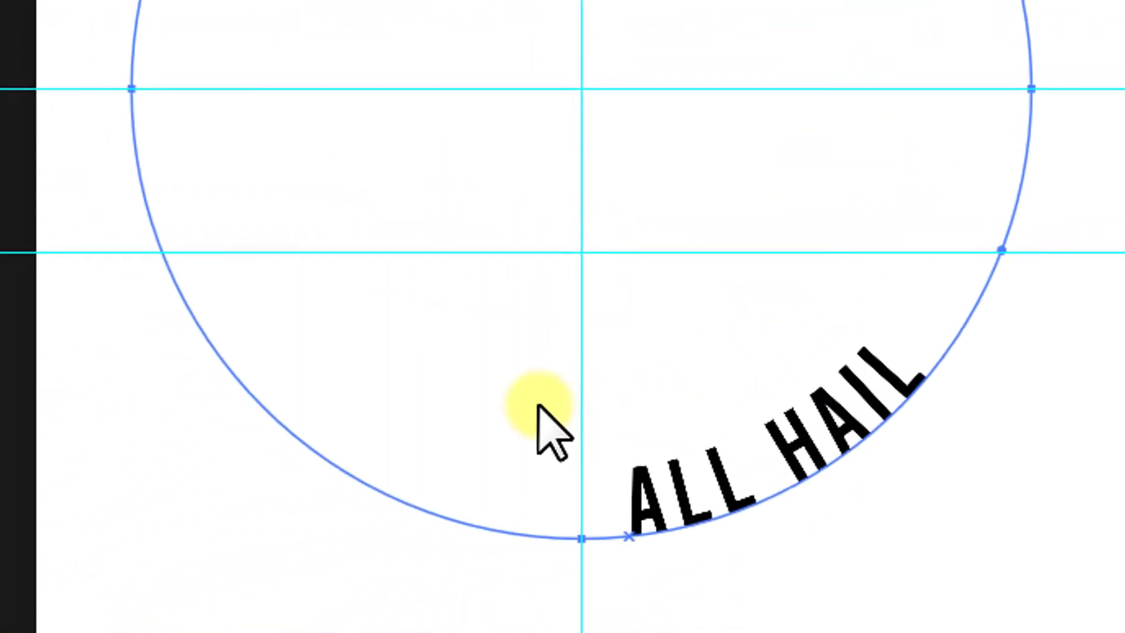
left_click_drag(538, 405, 164, 200)
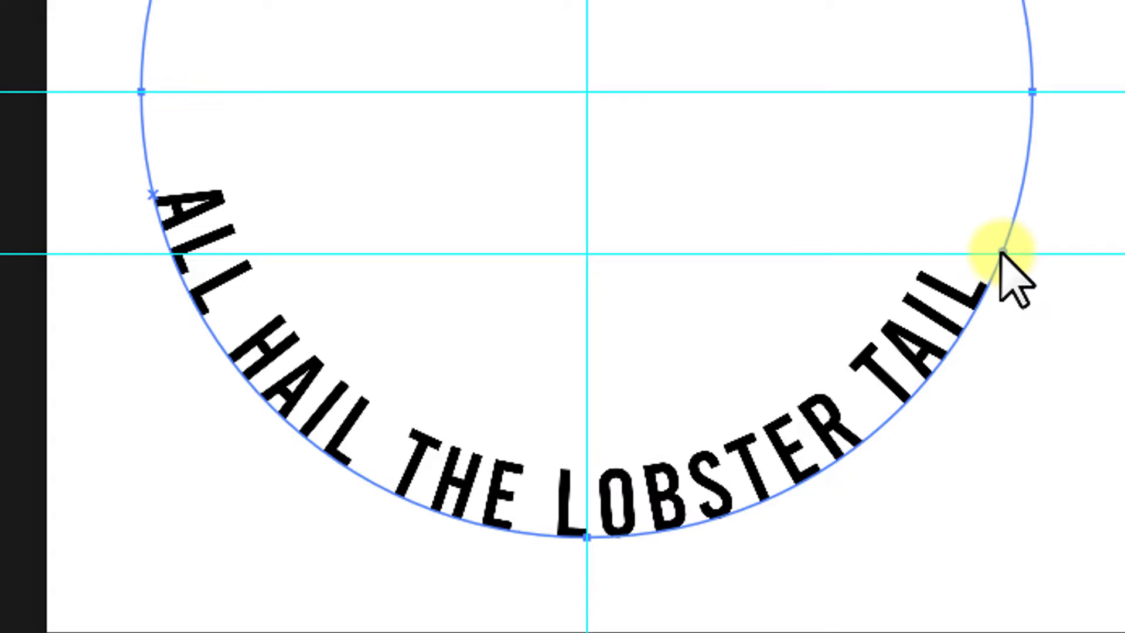
left_click_drag(1001, 243, 973, 111)
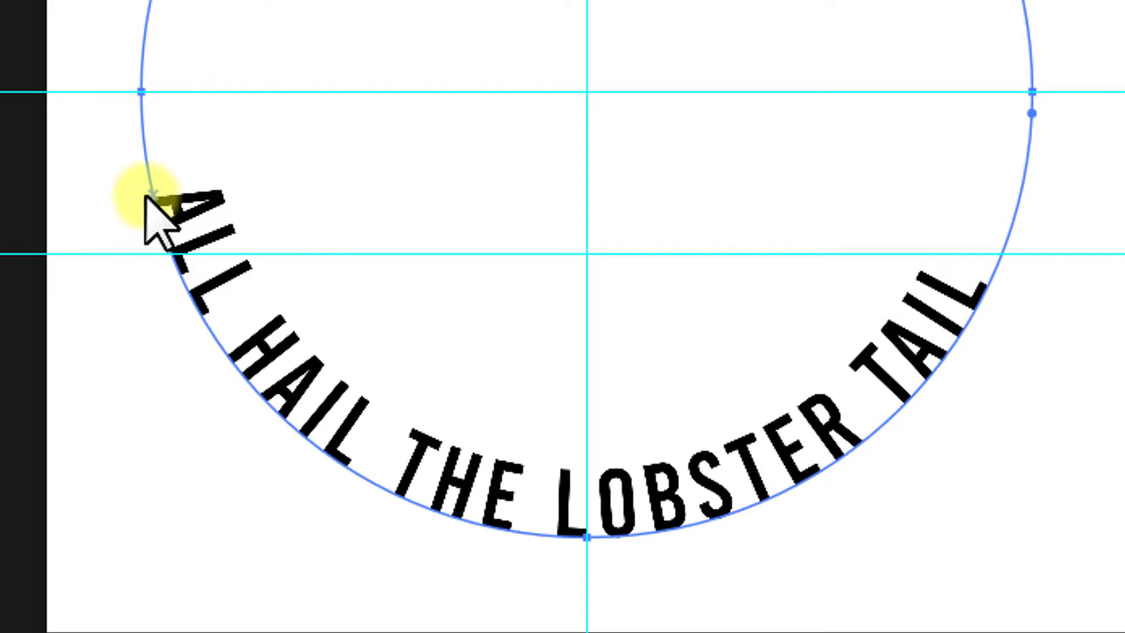
left_click_drag(147, 195, 179, 225)
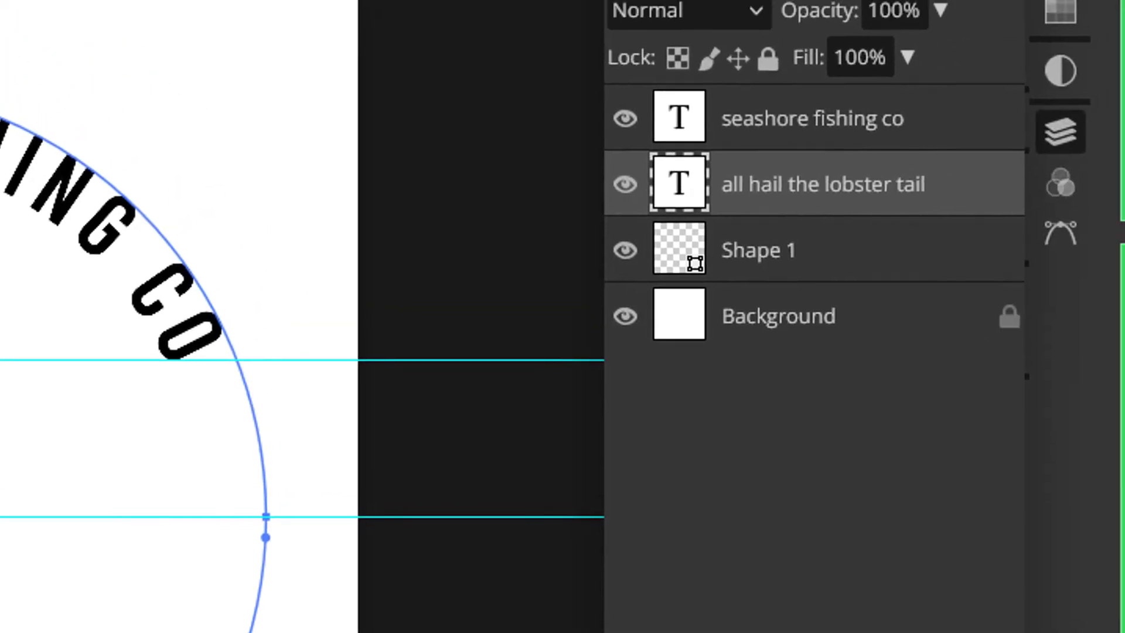
- Set the lower text's tracking to 80% and slide it along the circle to center it below the lower guide
left_click(1055, 133)
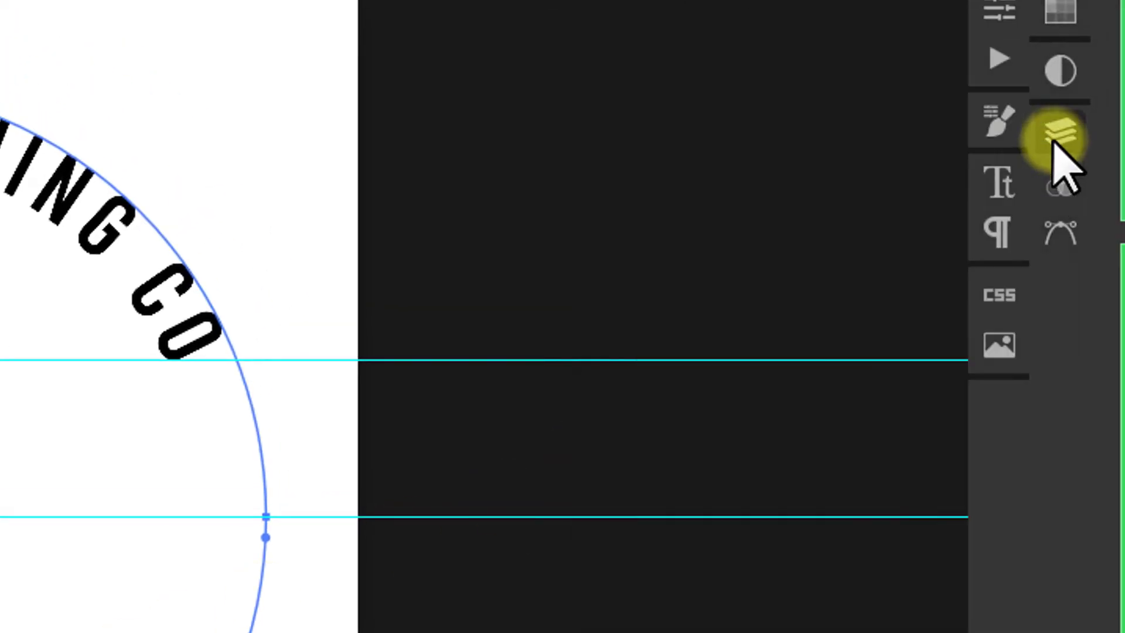
left_click(999, 182)
left_click(872, 76)
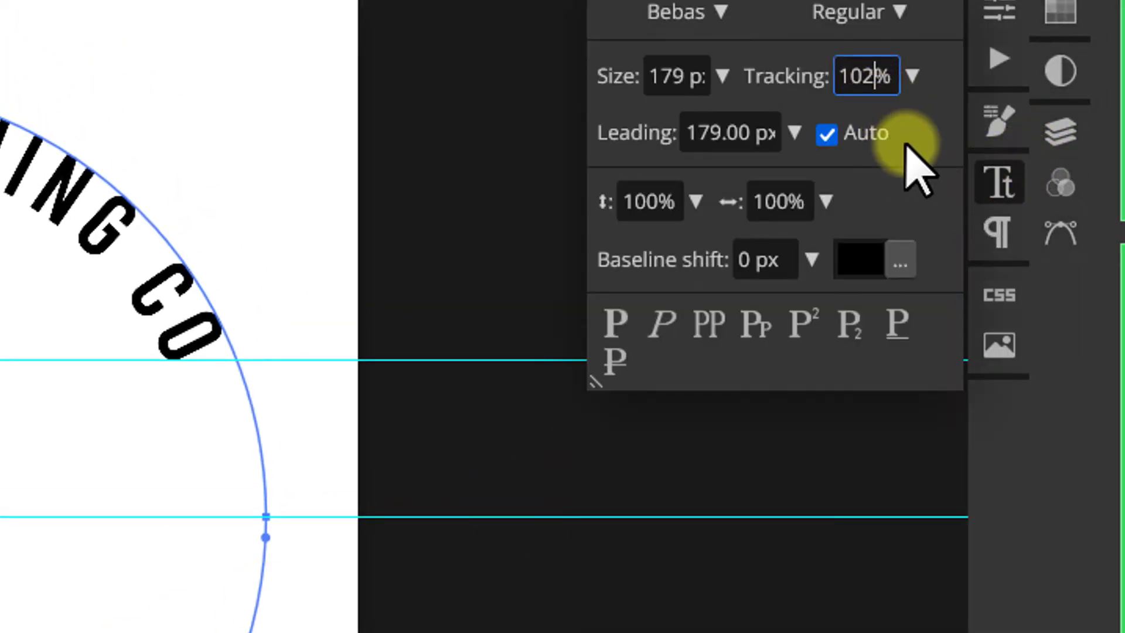
key("Down")
key("Down")
key("Down")
key("Down")
key("Down")
key("Down")
key("Down")
key("Down")
key("Down")
key("Down")
key("Down")
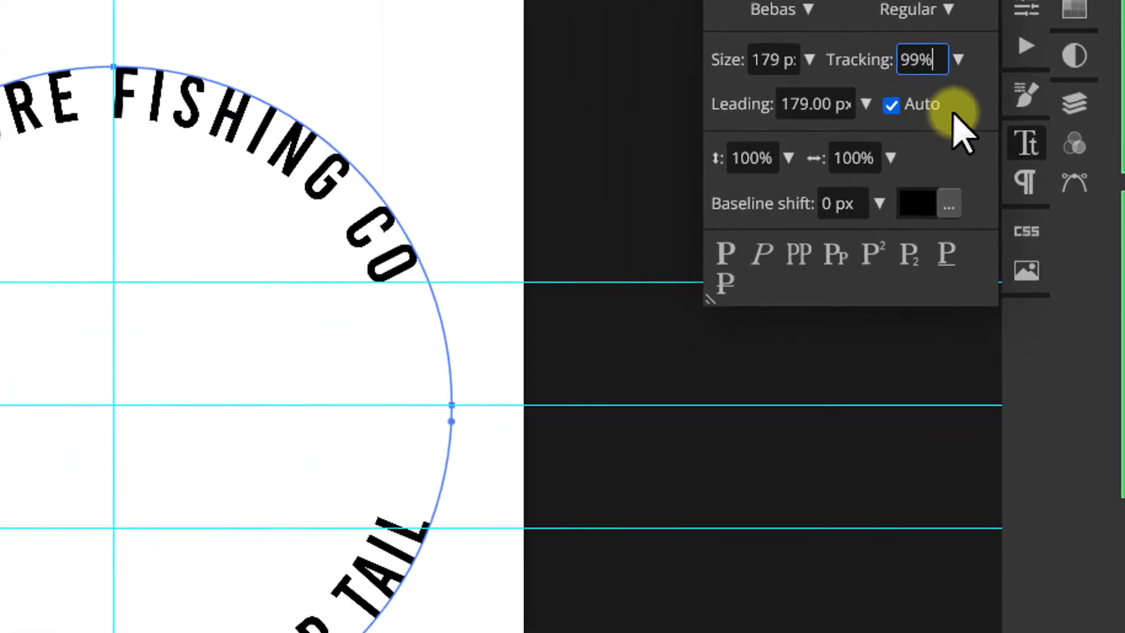
key("Down")
key("Down")
key("Down")
key("Down")
key("Down")
key("Down")
key("Down")
key("Down")
key("Down")
key("Down")
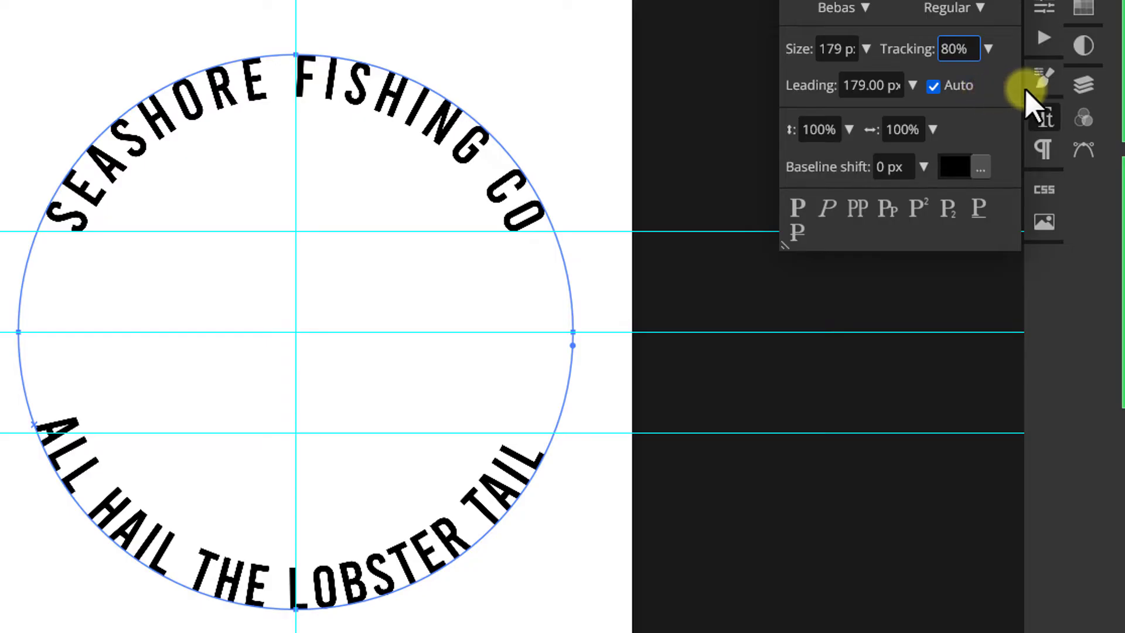
left_click(1046, 119)
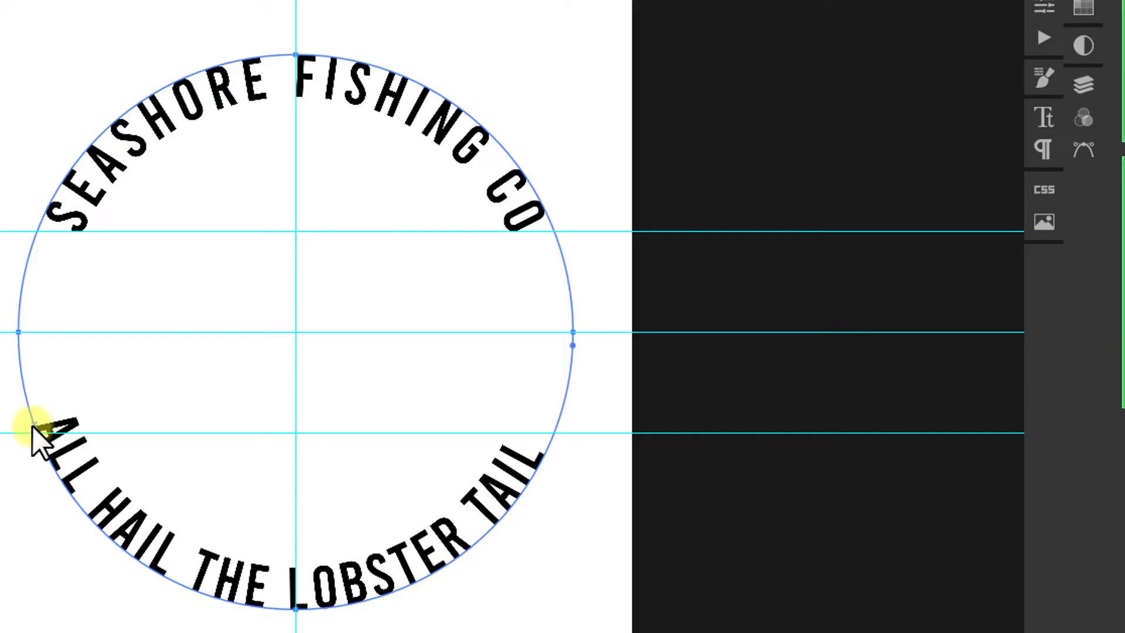
left_click_drag(36, 430, 45, 441)
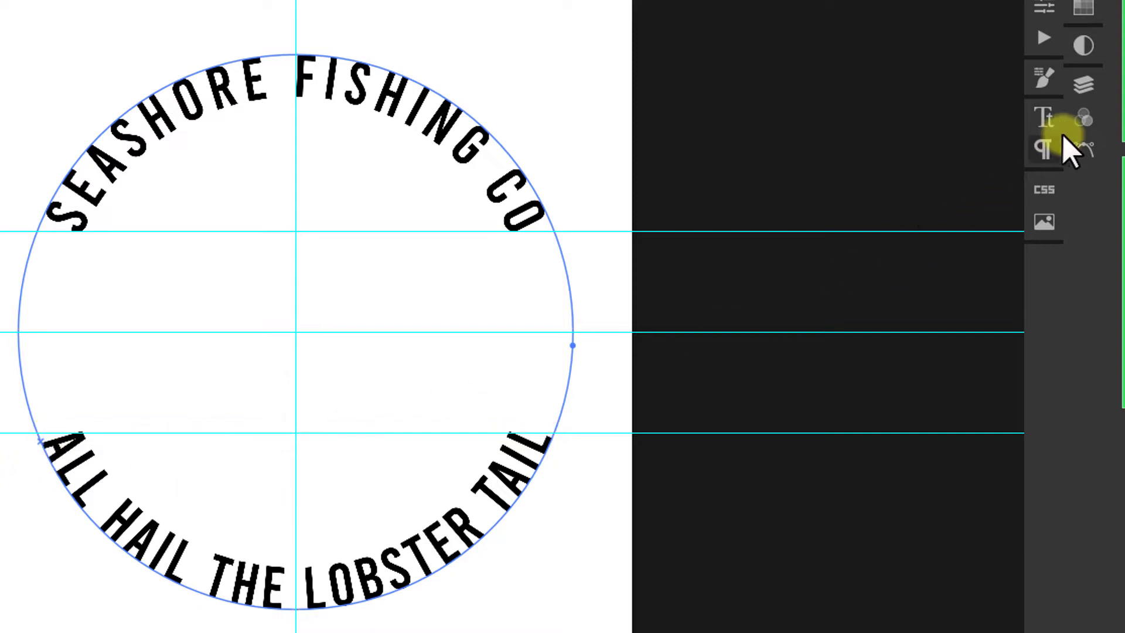
- Select the Background layer so that the text path is no longer active
left_click(1085, 88)
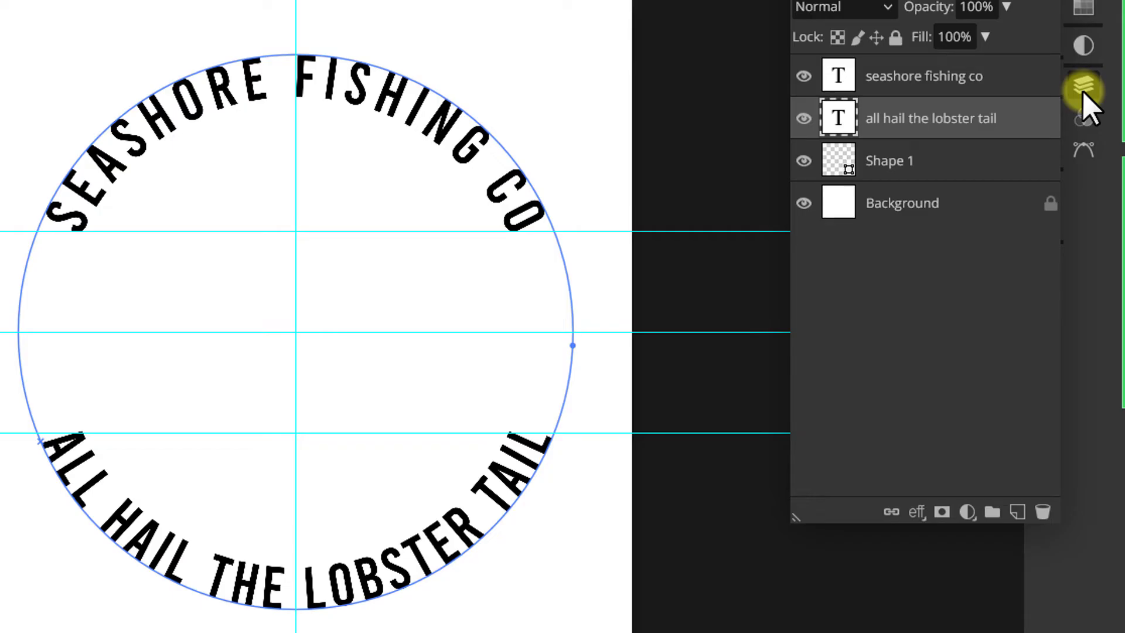
left_click(989, 203)
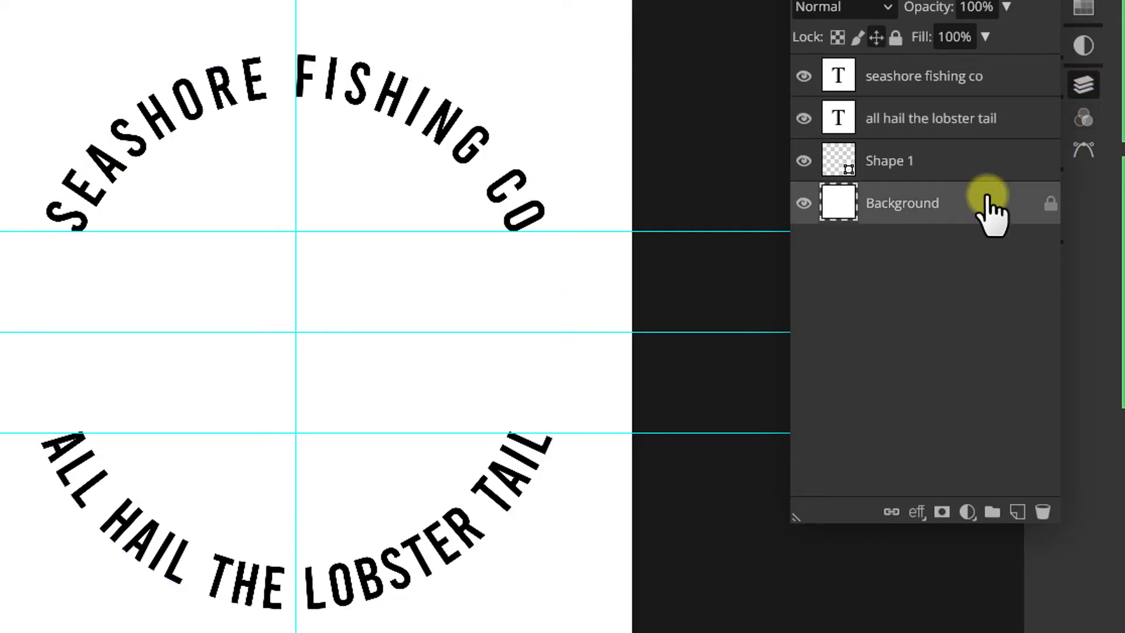
left_click(1084, 87)
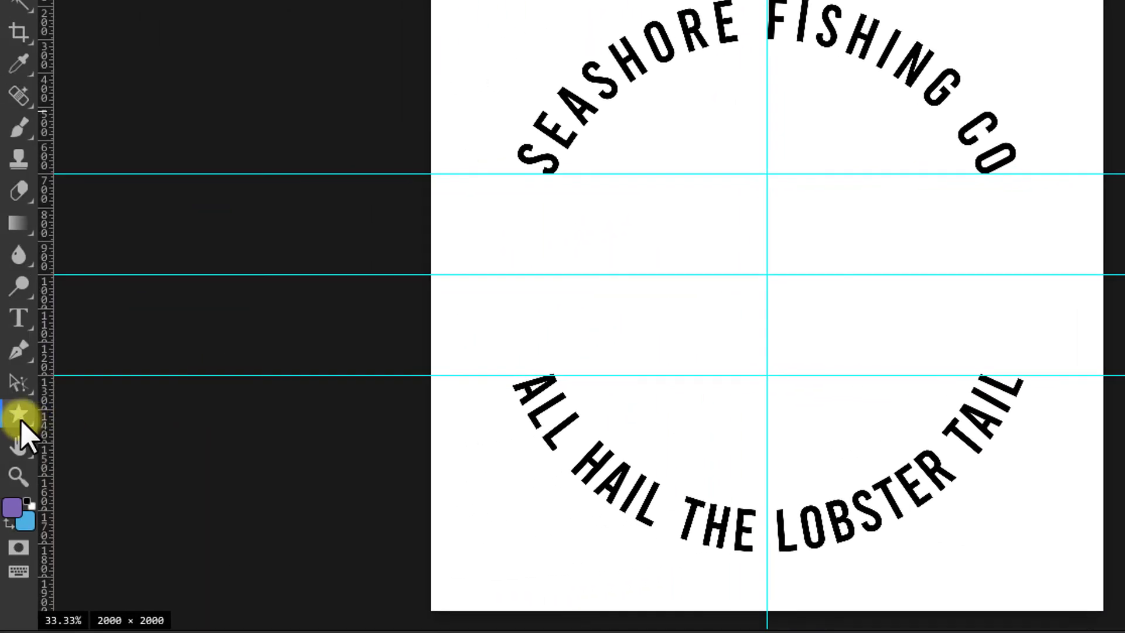
- Add a 1200 × 1200 px ring custom shape, drawn from its center at the intersection of the middle guides
right_click(20, 417)
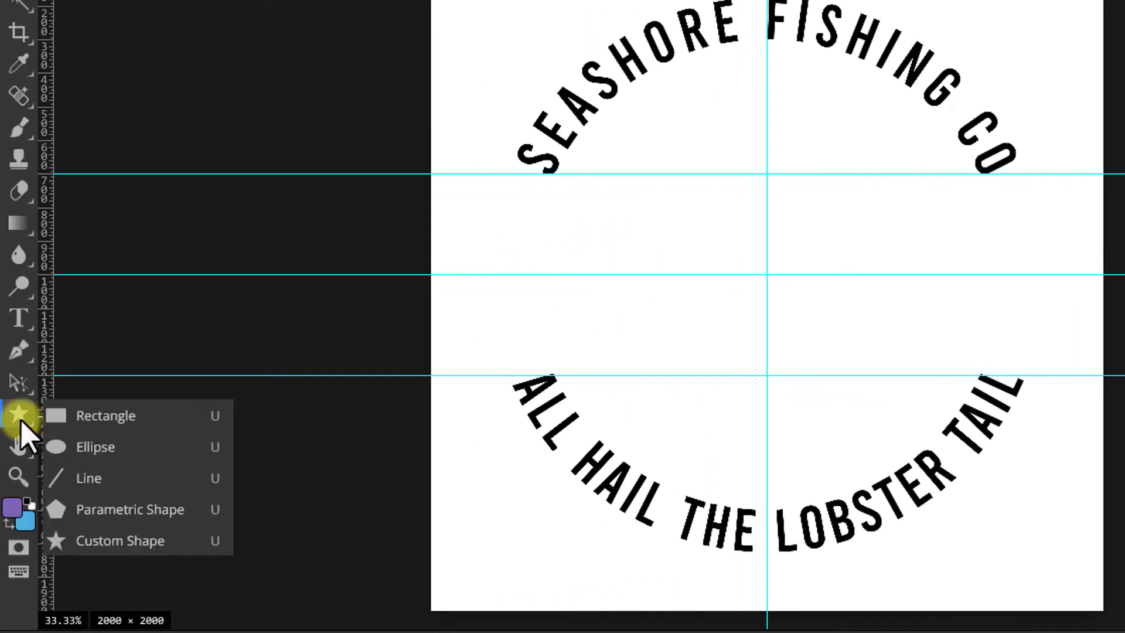
left_click(138, 539)
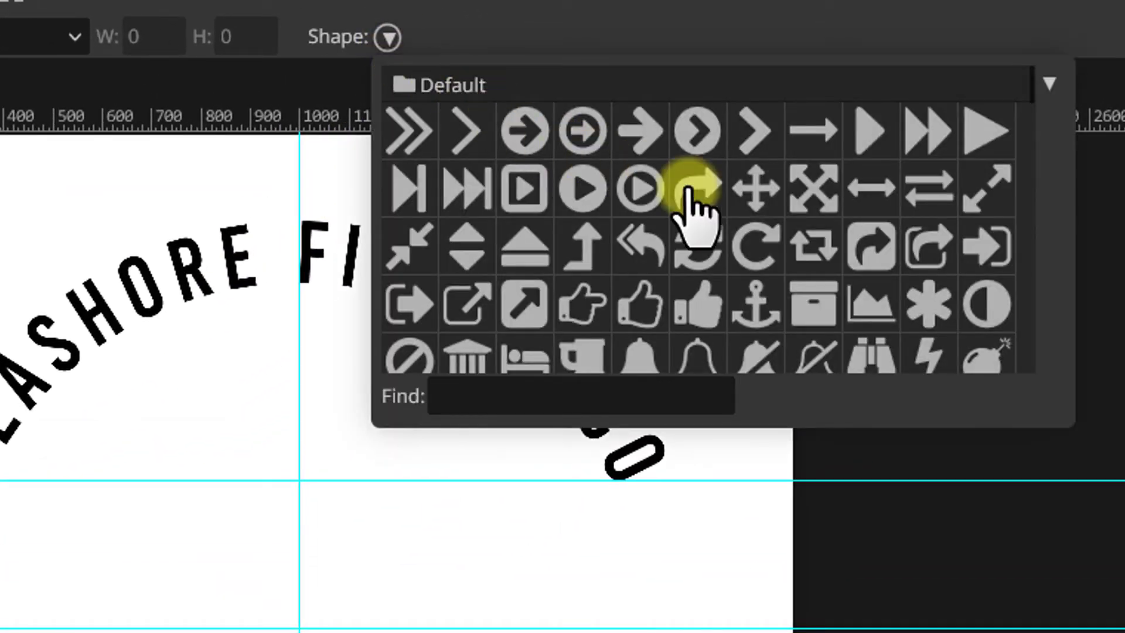
scroll(914, 252, "down", 5)
scroll(921, 249, "down", 3)
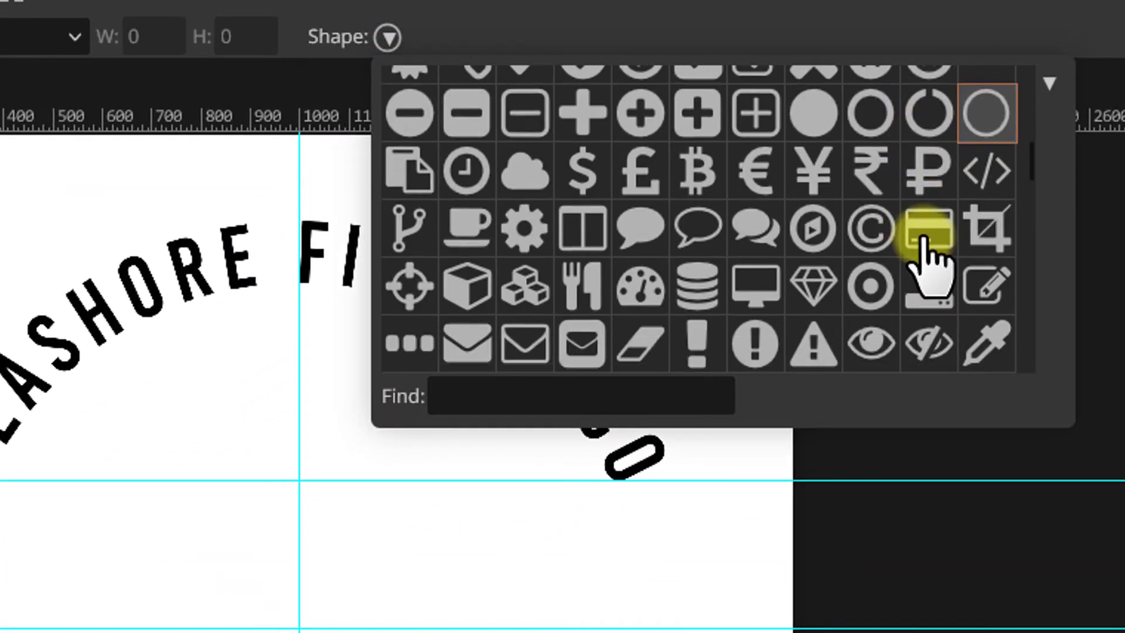
left_click(622, 9)
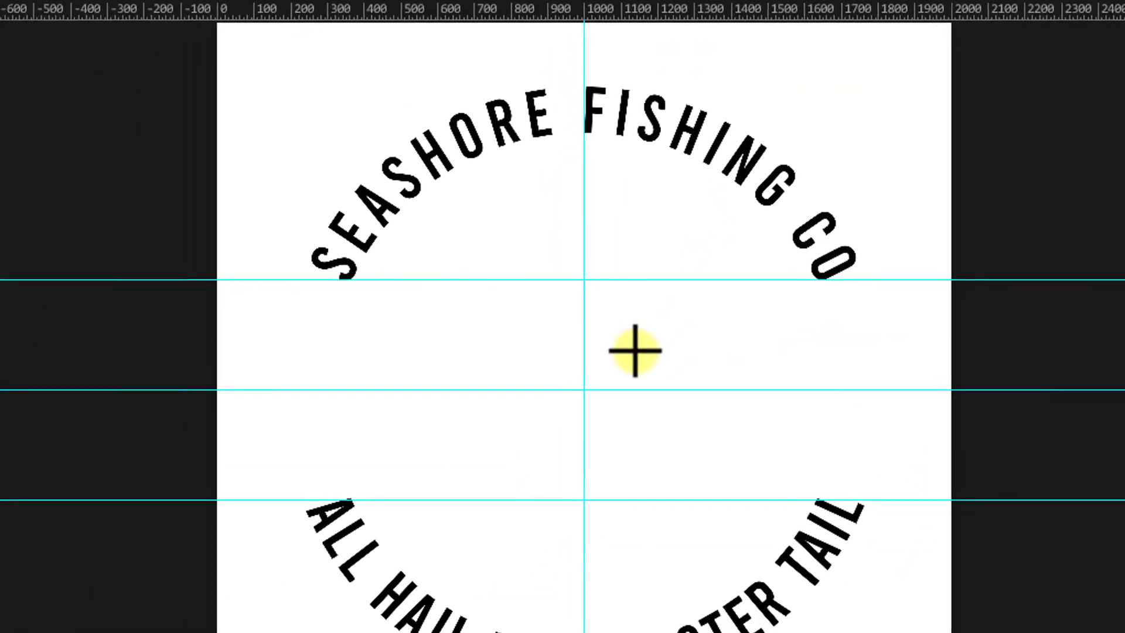
left_click(584, 389)
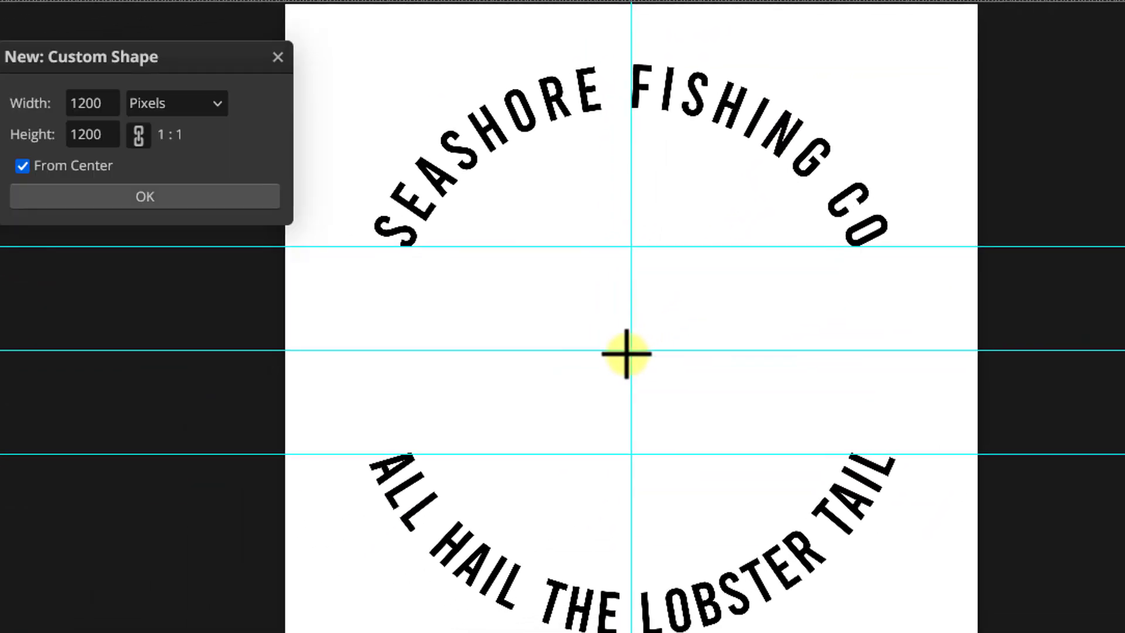
left_click(185, 202)
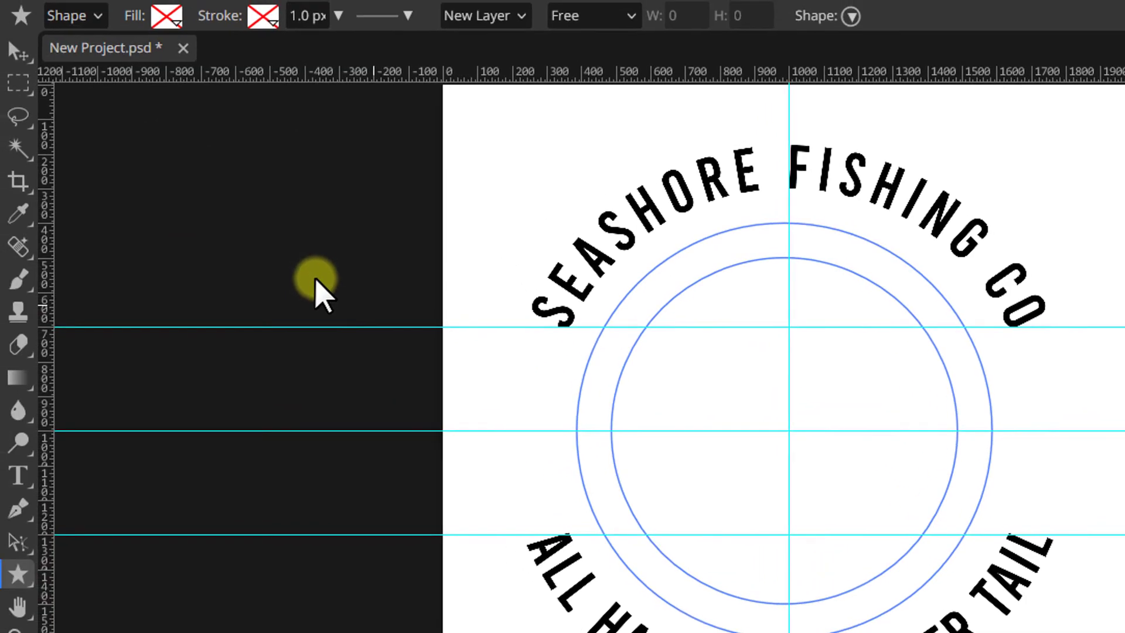
- Align the ring exactly with the central guide intersection and fill it with solid black
left_click(24, 55)
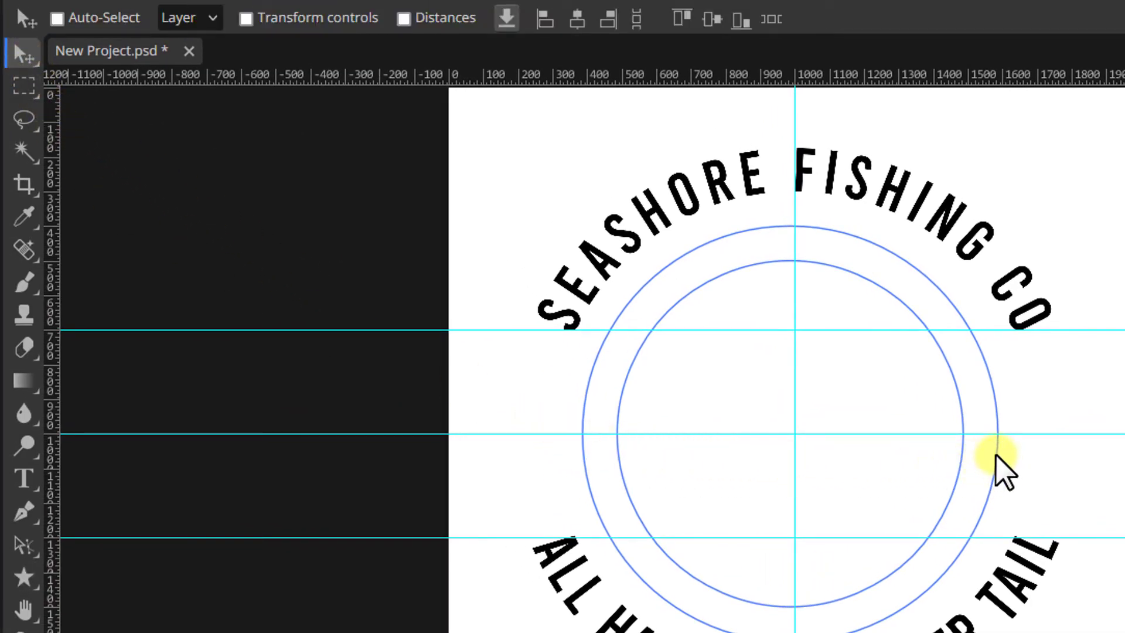
left_click_drag(998, 454, 1003, 457)
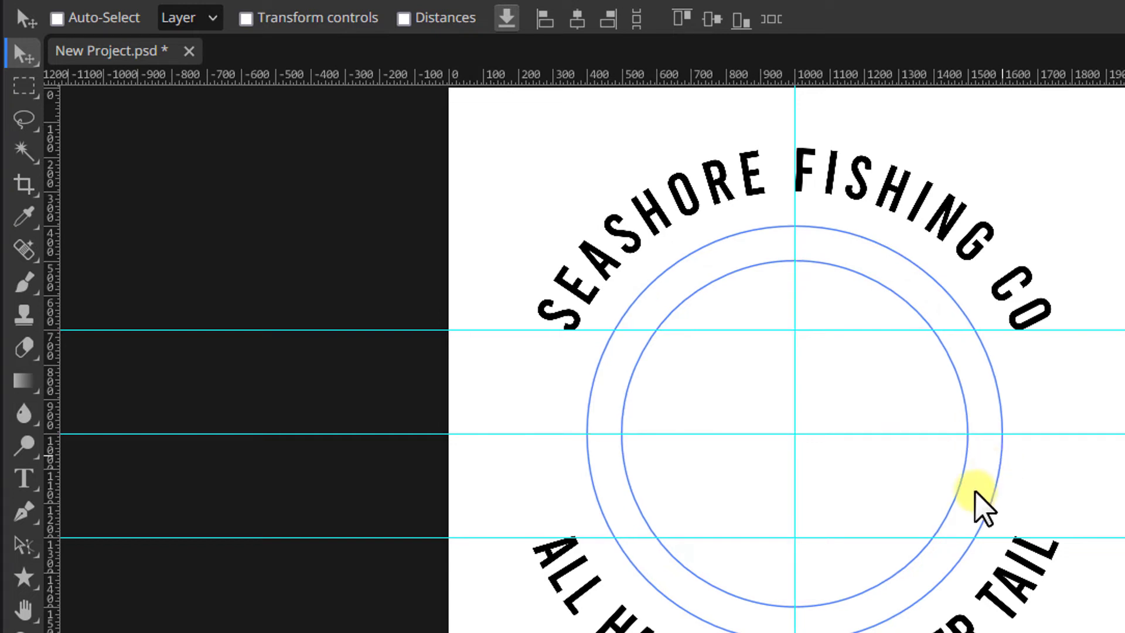
left_click(25, 577)
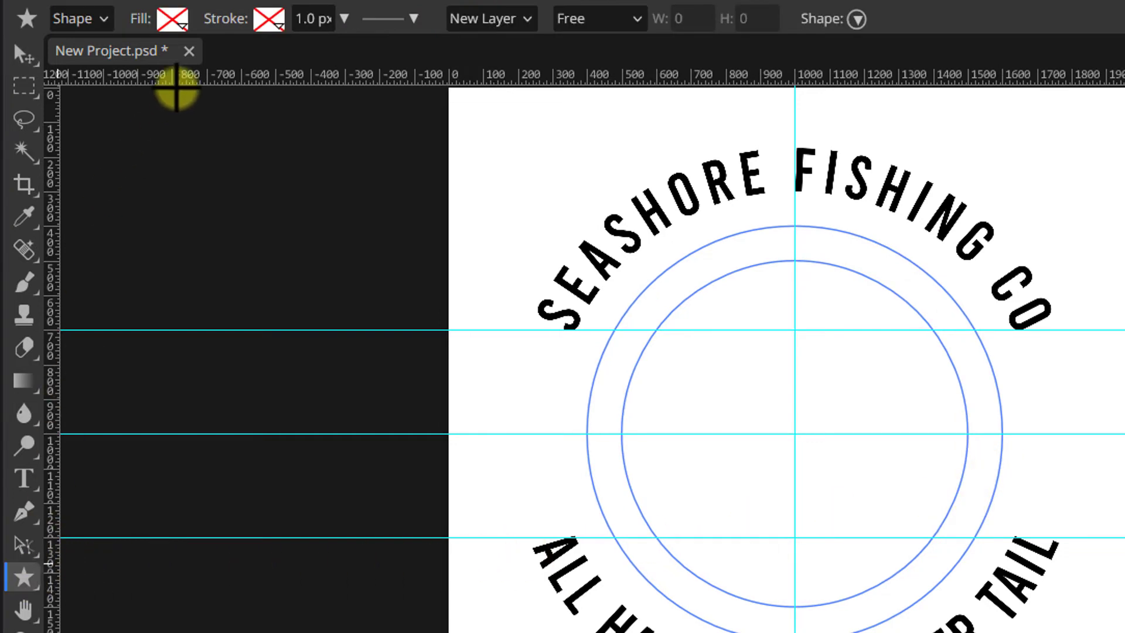
left_click(175, 21)
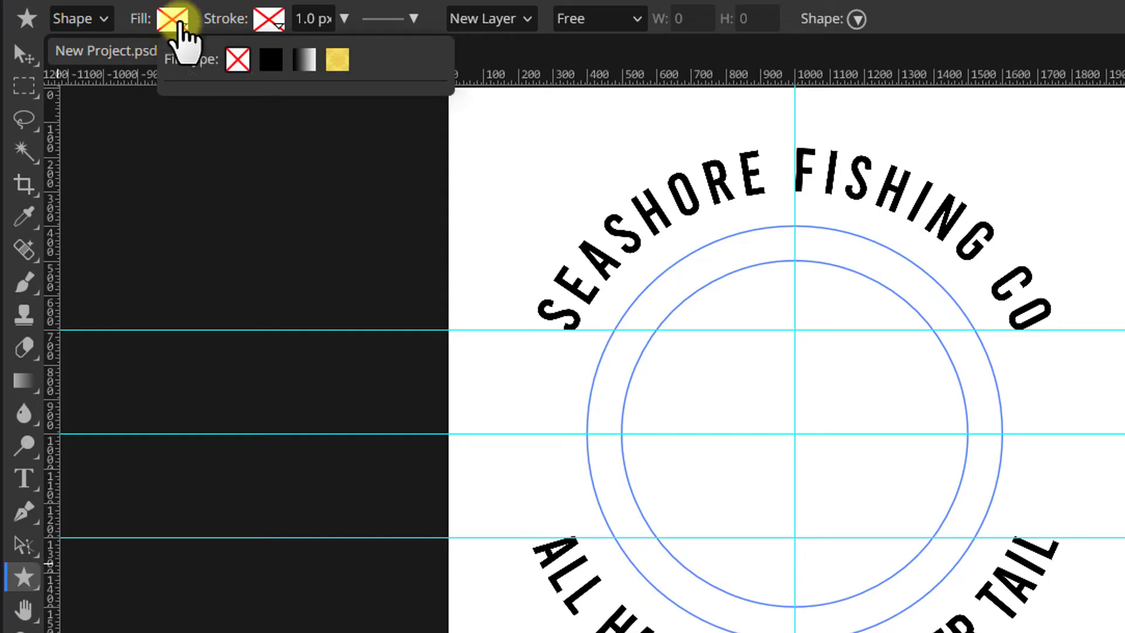
left_click(271, 59)
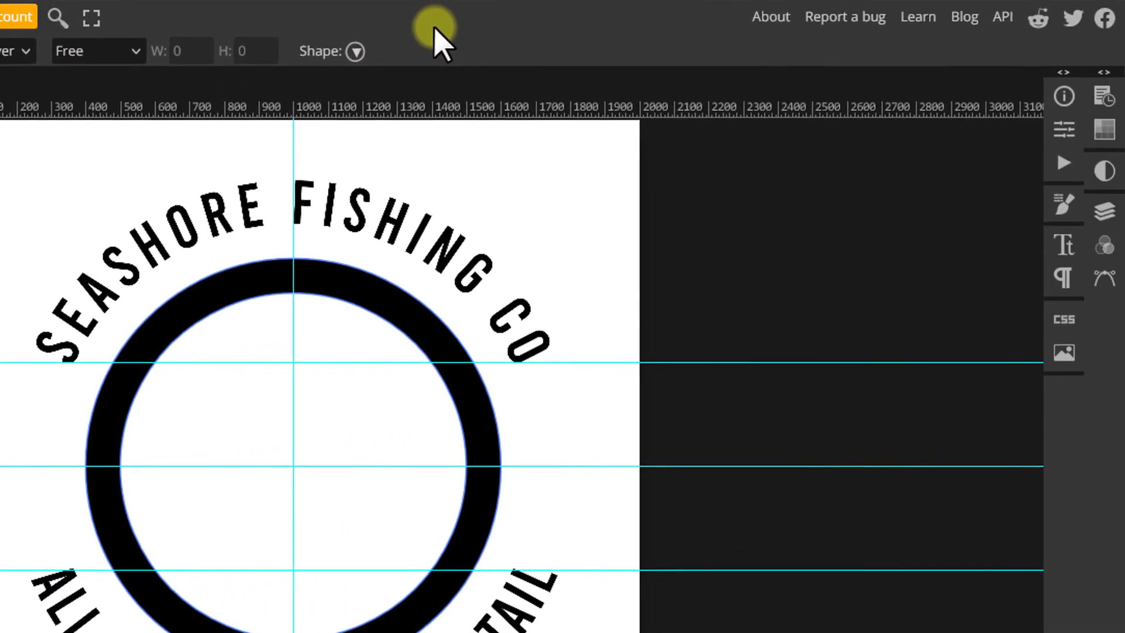
- Select the Background layer so that the ring's path is no longer active
key("v")
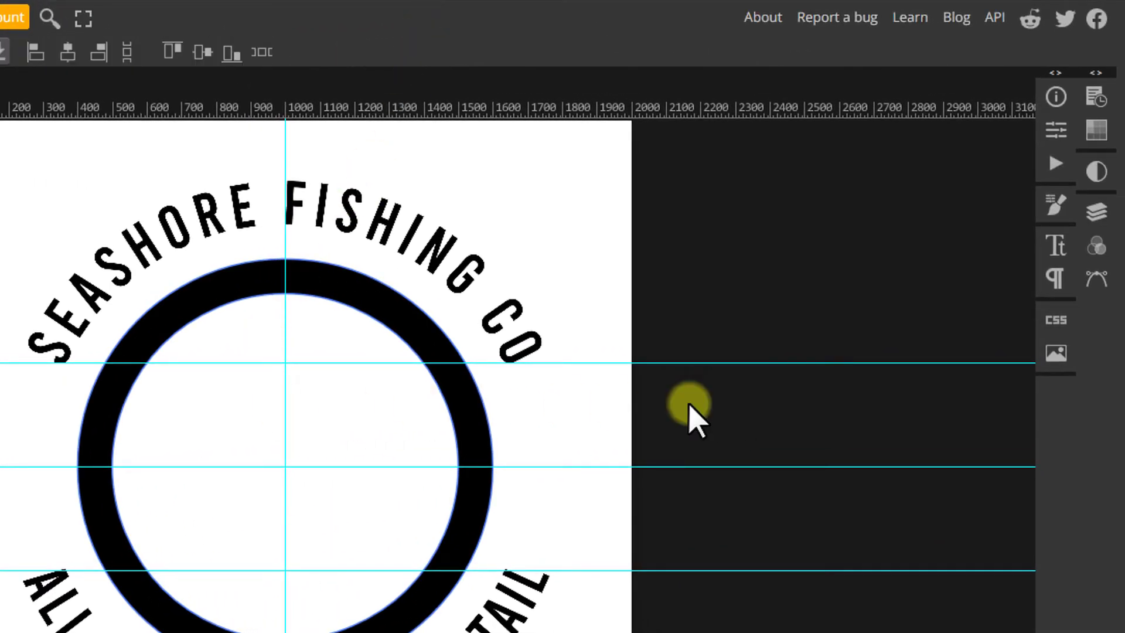
left_click(1098, 214)
left_click(1011, 376)
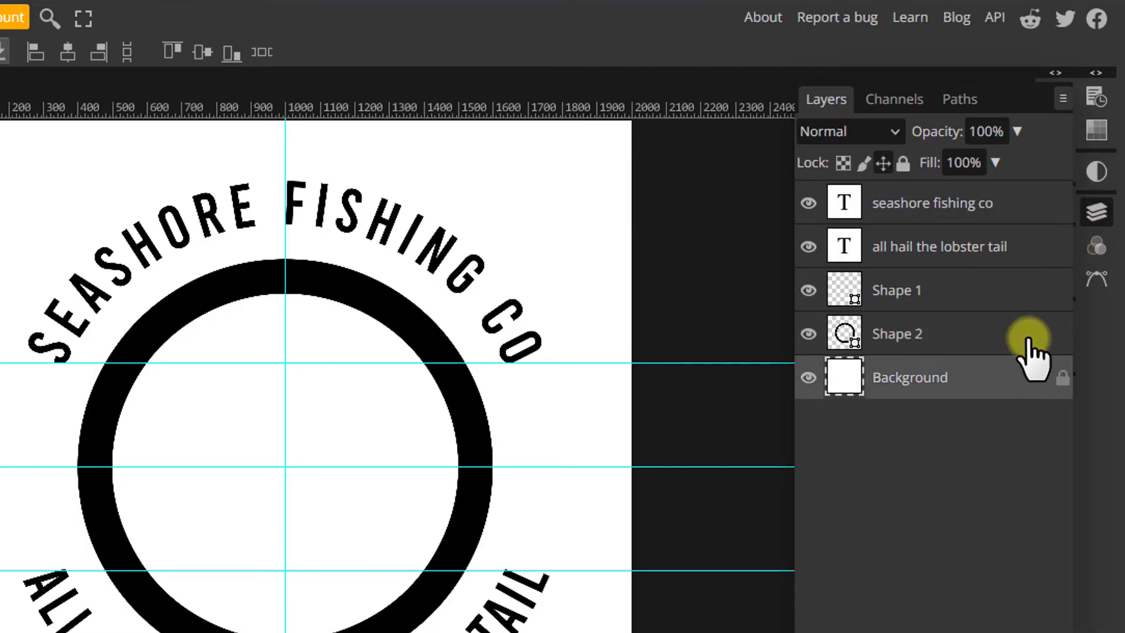
left_click(1099, 216)
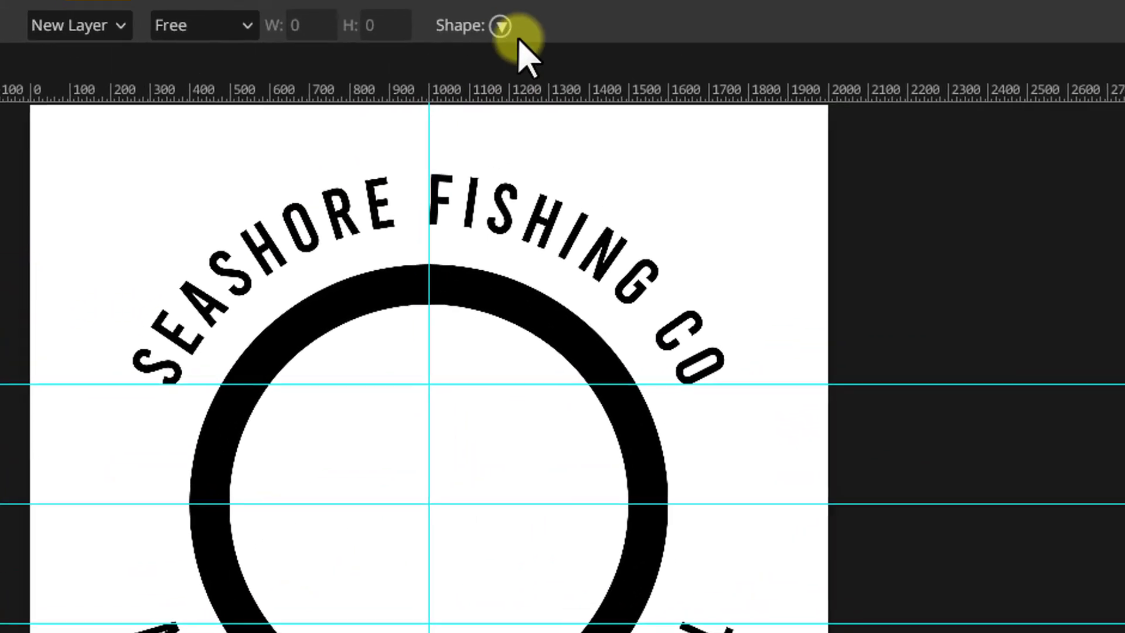
- Add an anchor custom shape 1000 px wide with linked proportions, drawn from its center at the middle of the ring
left_click(493, 30)
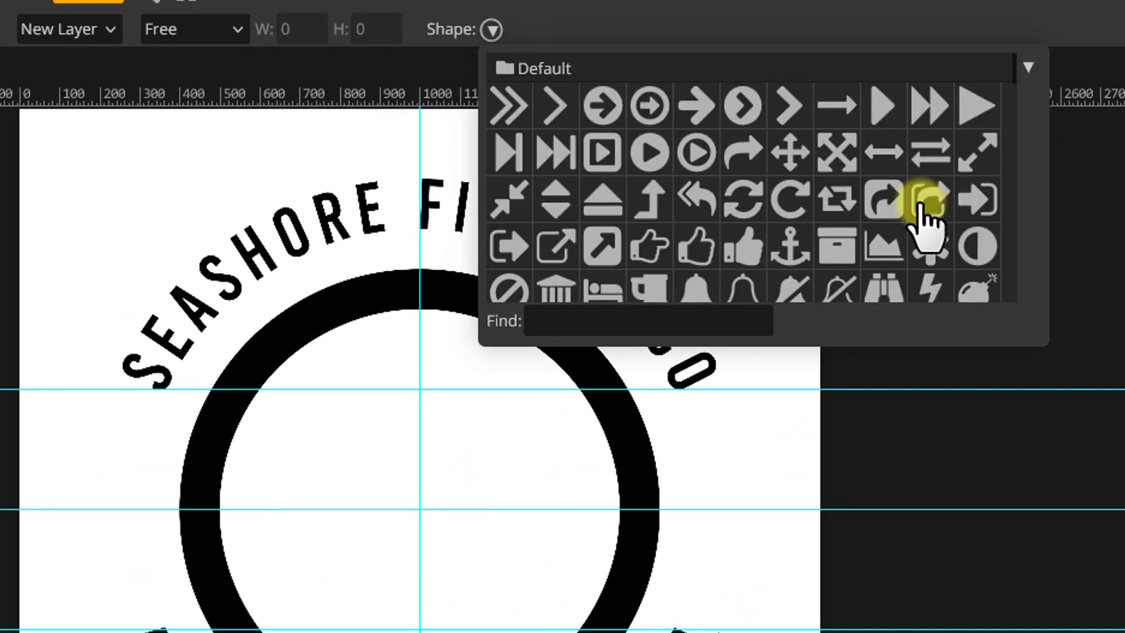
left_click(791, 249)
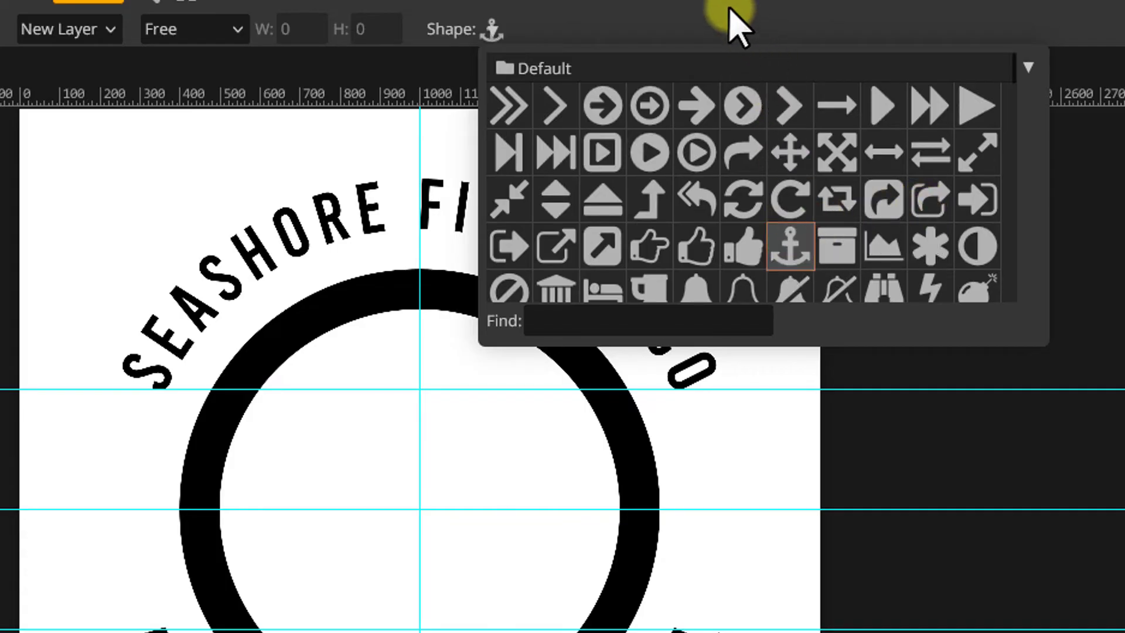
left_click(736, 25)
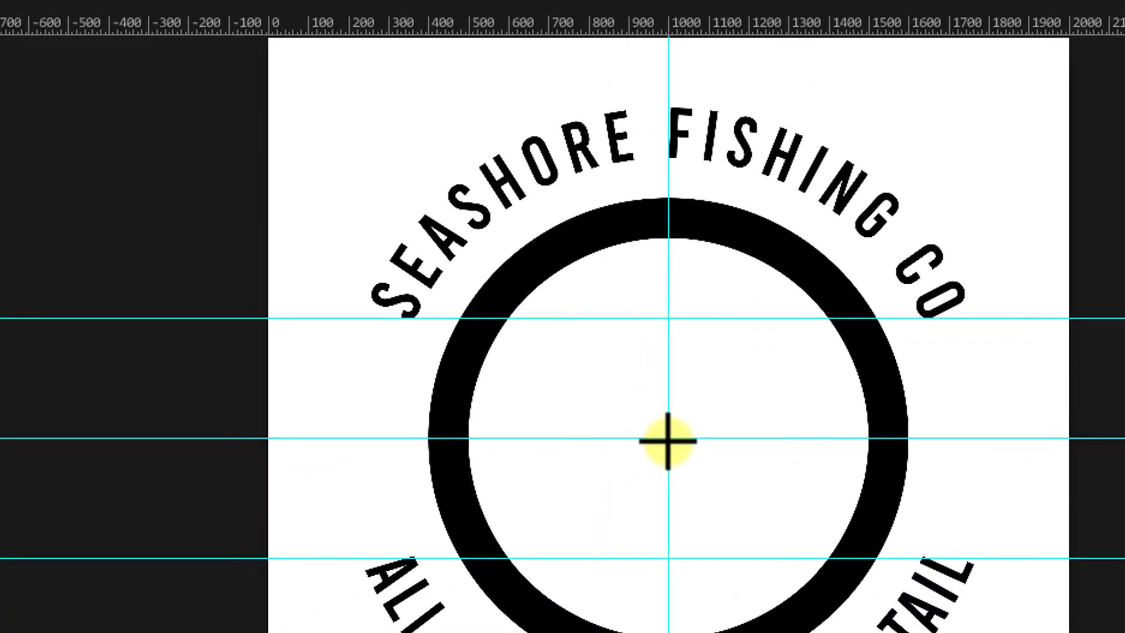
left_click(420, 508)
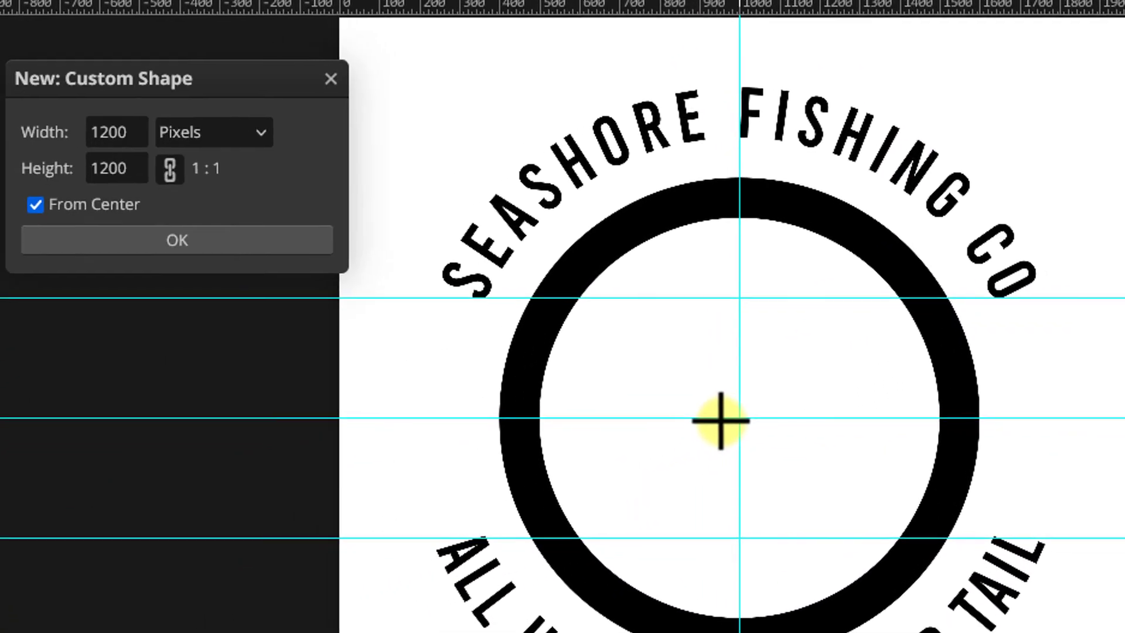
left_click_drag(146, 131, 25, 126)
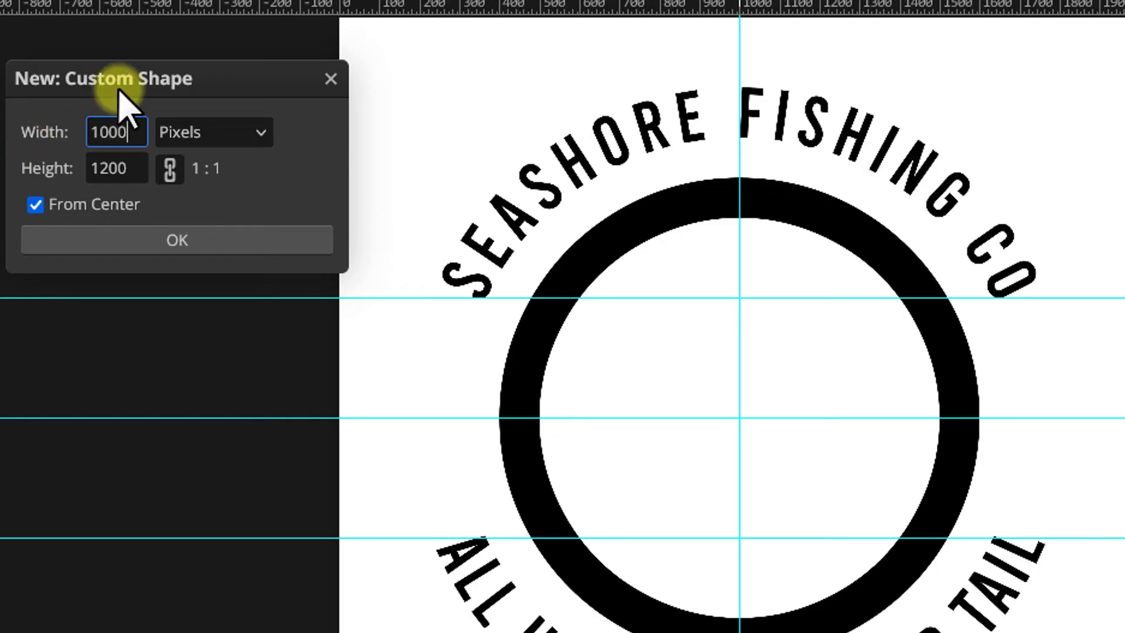
type("1000")
left_click(181, 239)
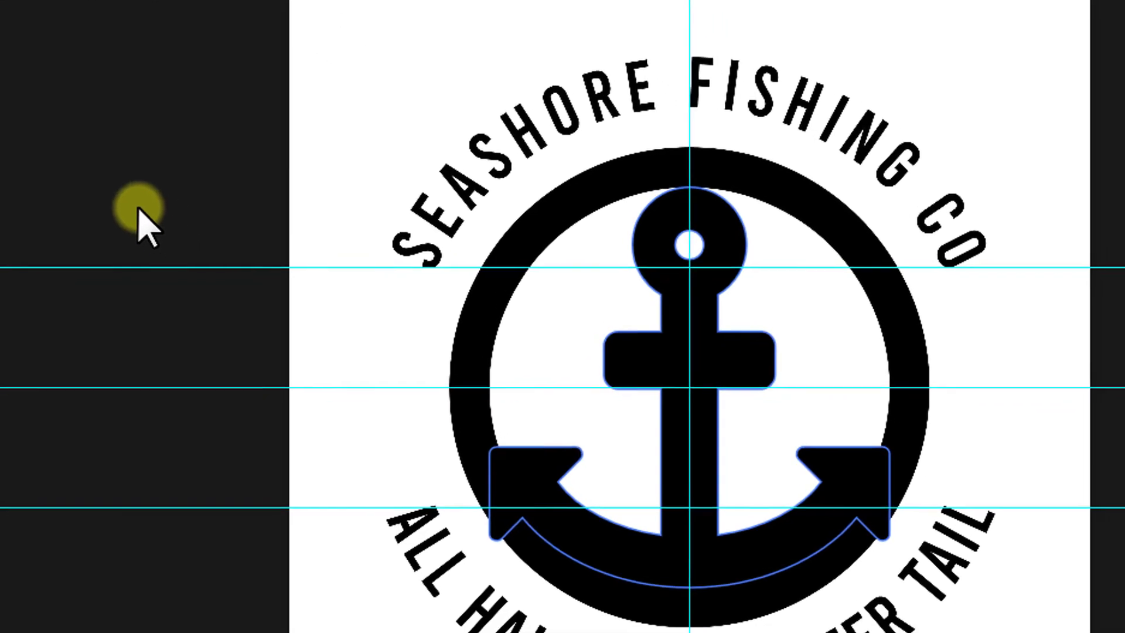
- Scale the anchor proportionally from its center to about 71% so it fits inside the ring
key("ctrl+alt+t")
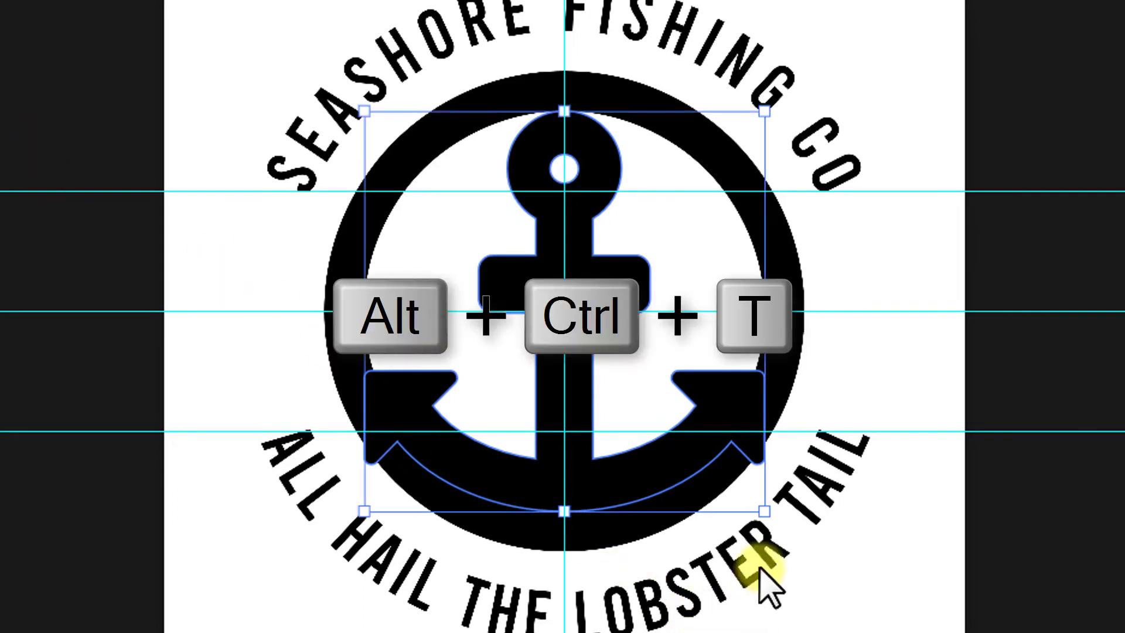
key("alt+shift")
left_click_drag(762, 513, 706, 457)
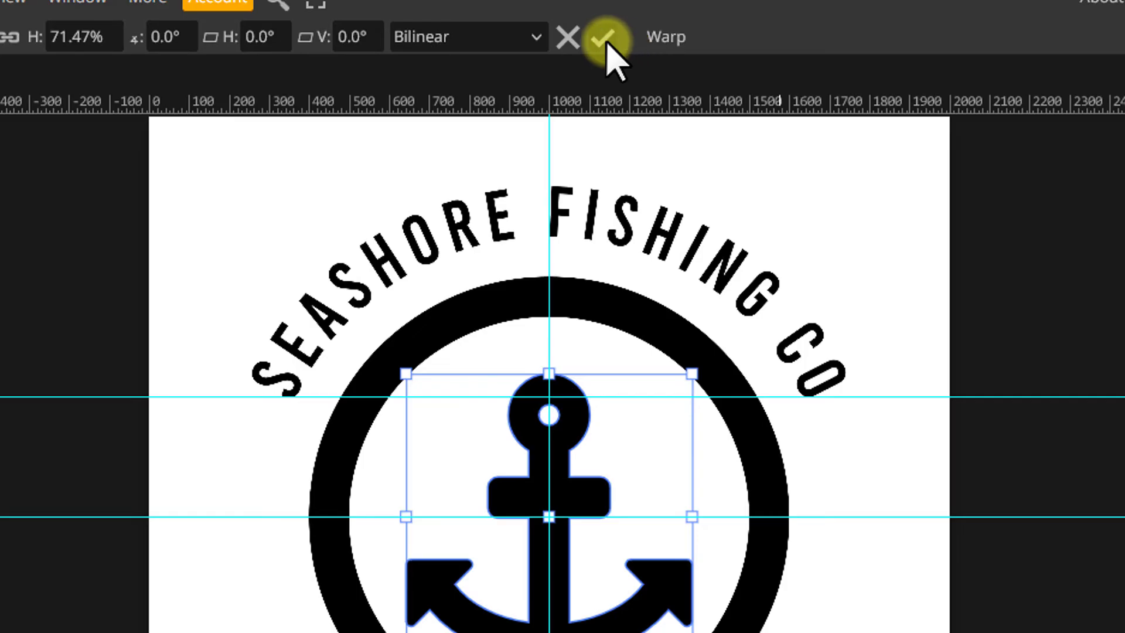
left_click(606, 40)
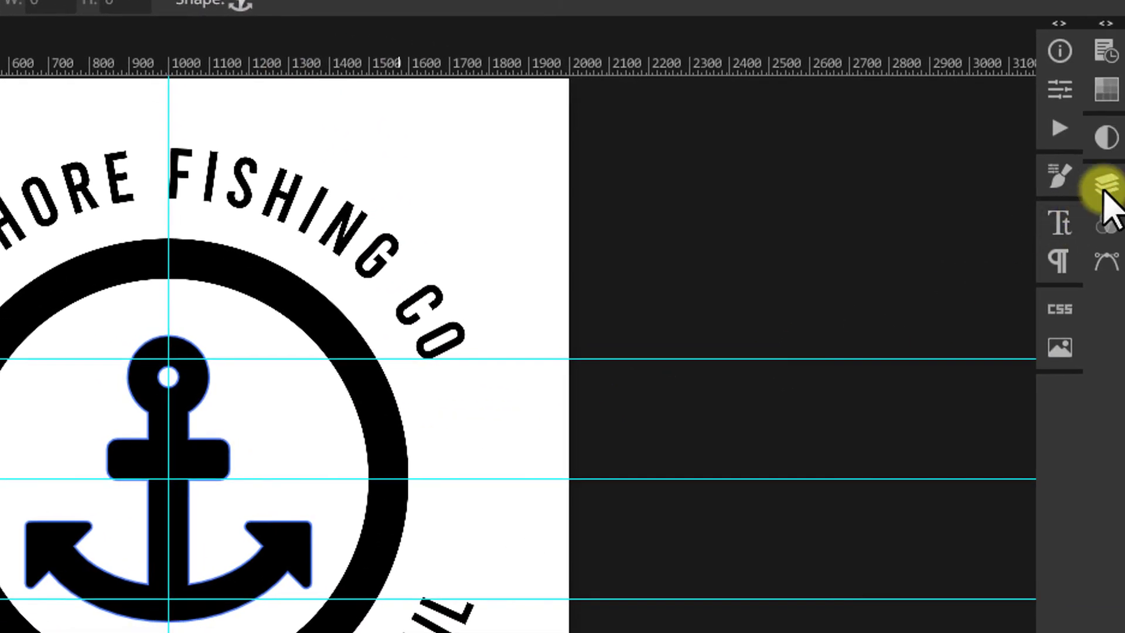
- Select the Background layer so that the anchor's path is no longer active
left_click(1106, 186)
left_click(930, 423)
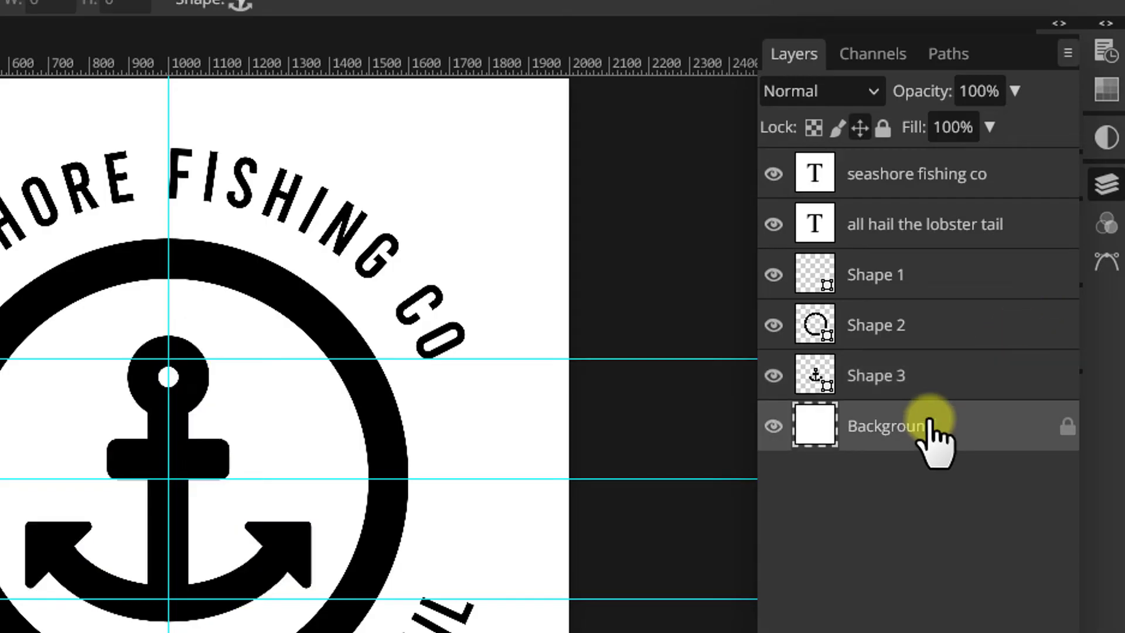
left_click(1108, 186)
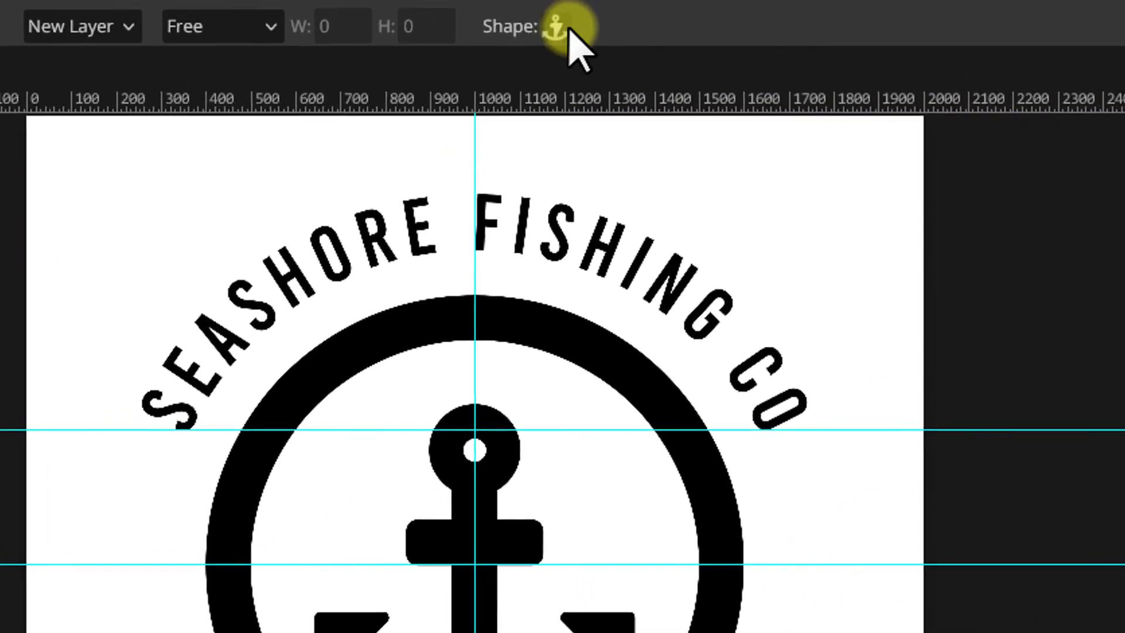
- Add a solid five-pointed star custom shape 300 px wide, drawn from its center on the white area left of the ring
left_click(554, 29)
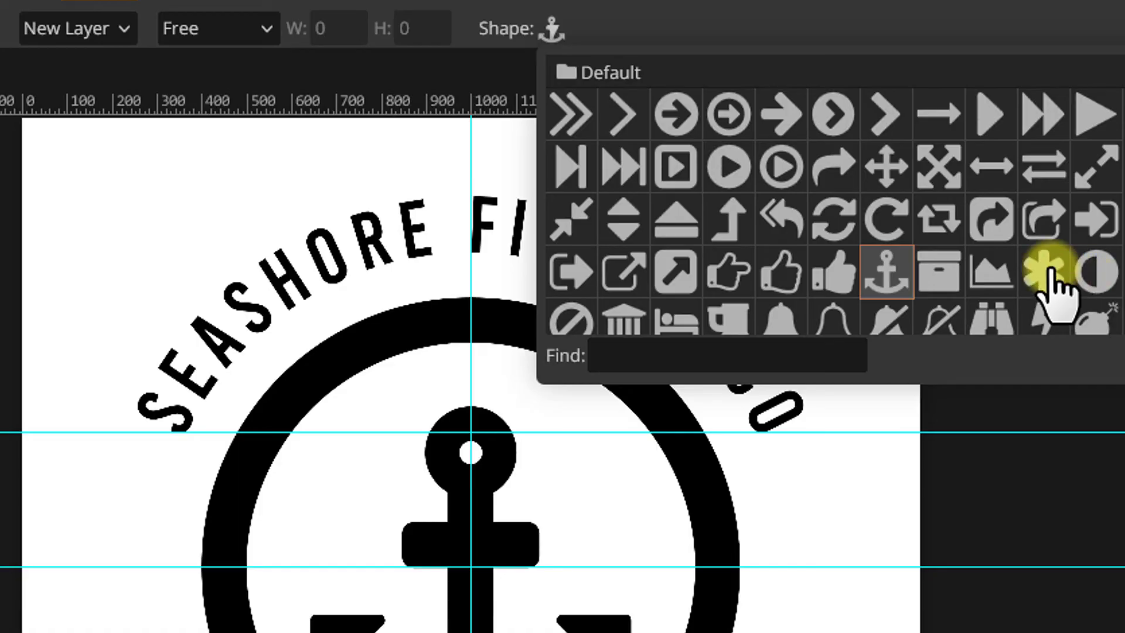
scroll(1047, 272, "down", 5)
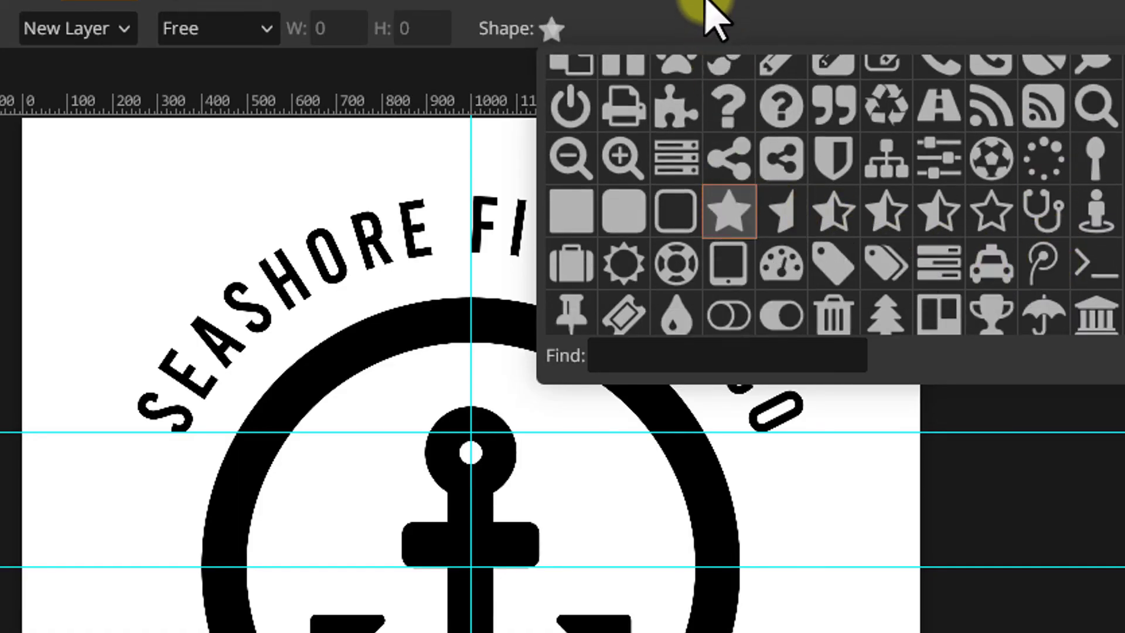
key("Escape")
scroll(515, 125, "down", 3)
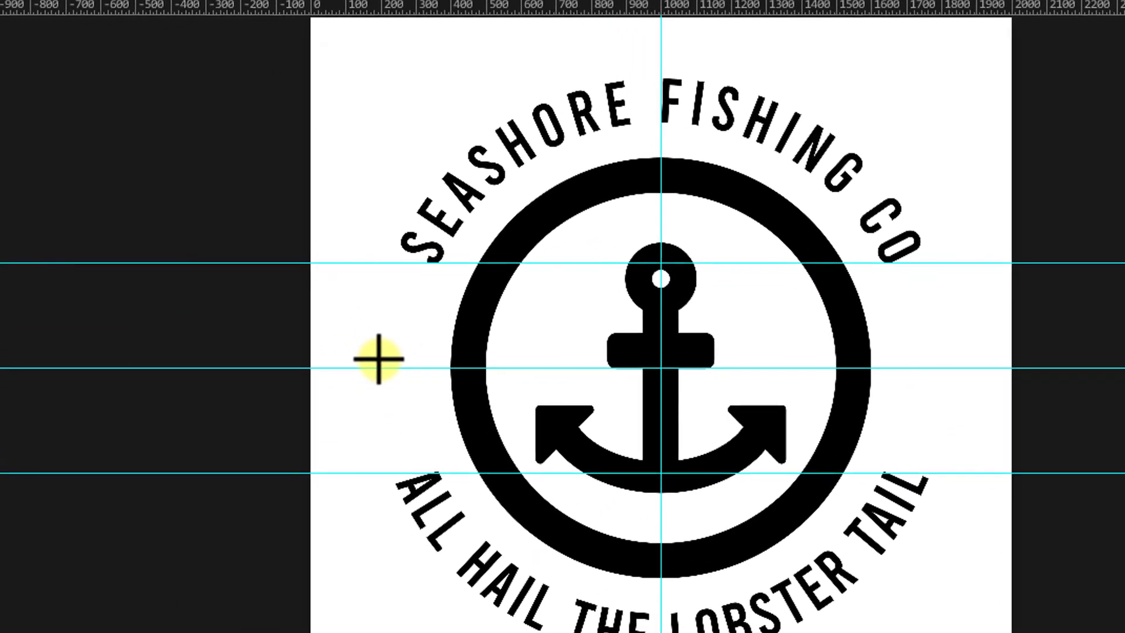
left_click(371, 361)
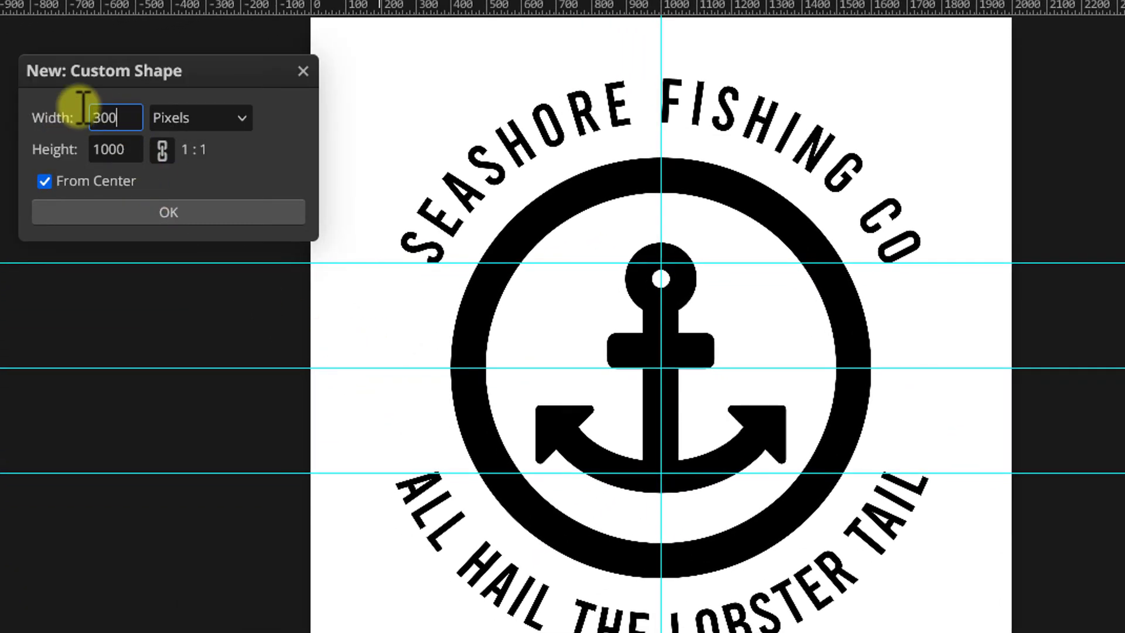
left_click(154, 218)
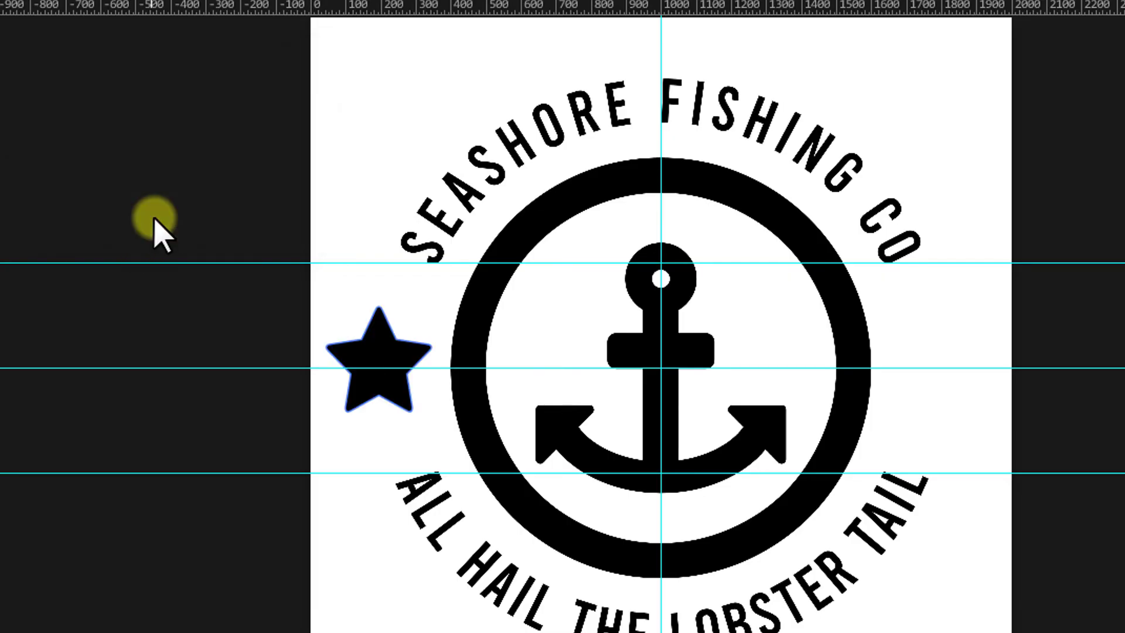
- Center the star on the middle horizontal guide and scale it proportionally to about 65%, between the two text ends
key("ctrl+alt+t")
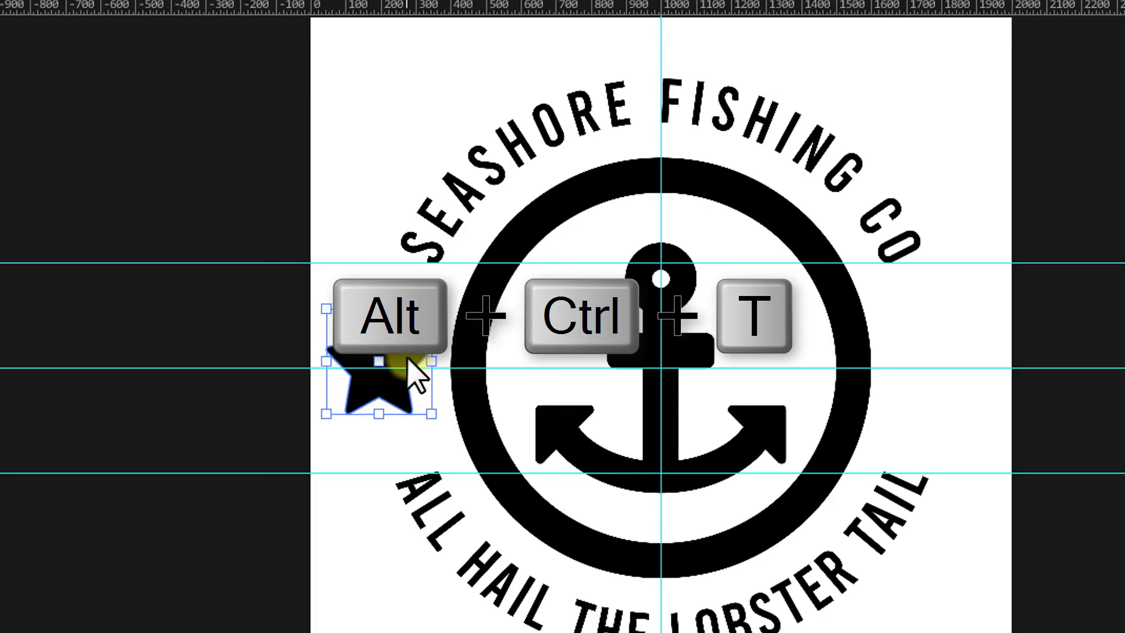
left_click_drag(409, 358, 411, 363)
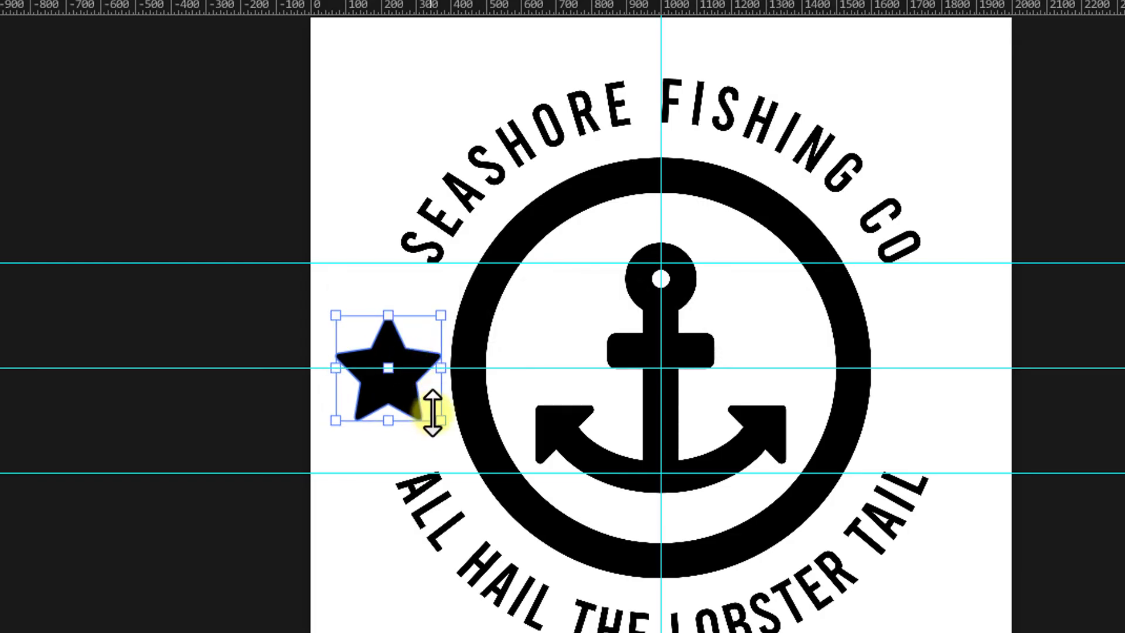
left_click_drag(435, 418, 422, 402)
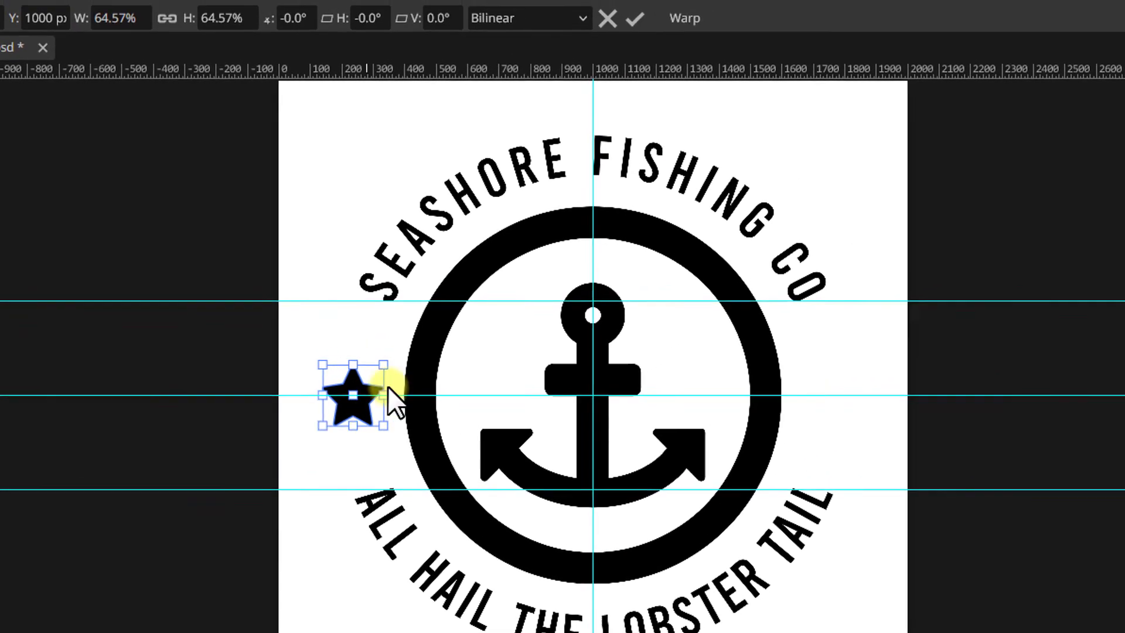
left_click(634, 18)
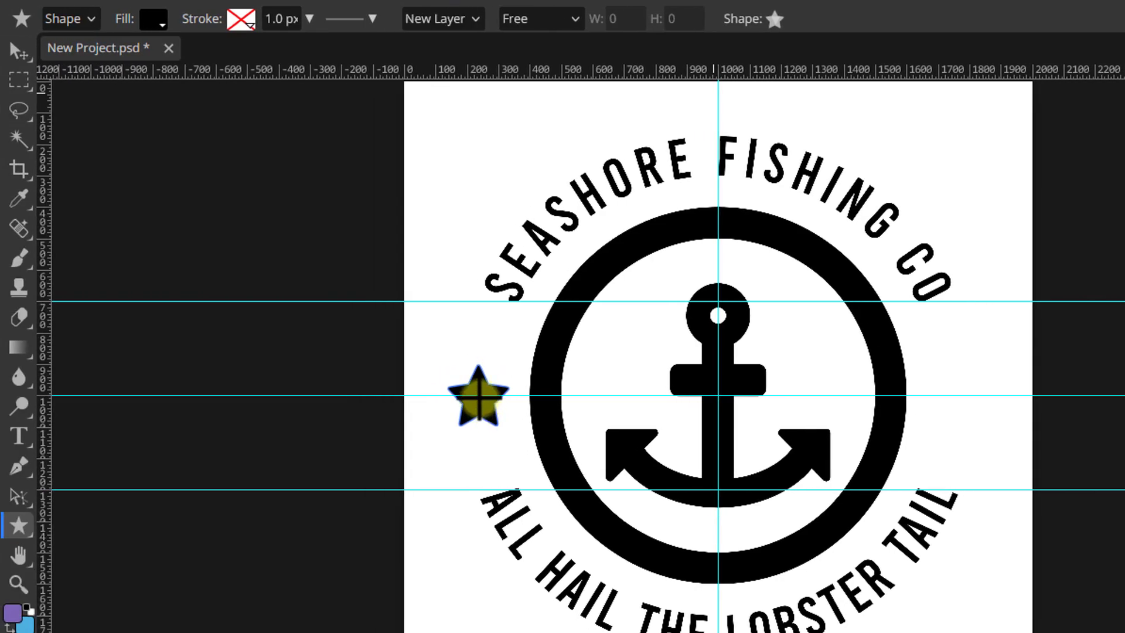
- Duplicate the star along the middle guide to the opposite side of the ring, matching the first star's spacing
left_click(17, 54)
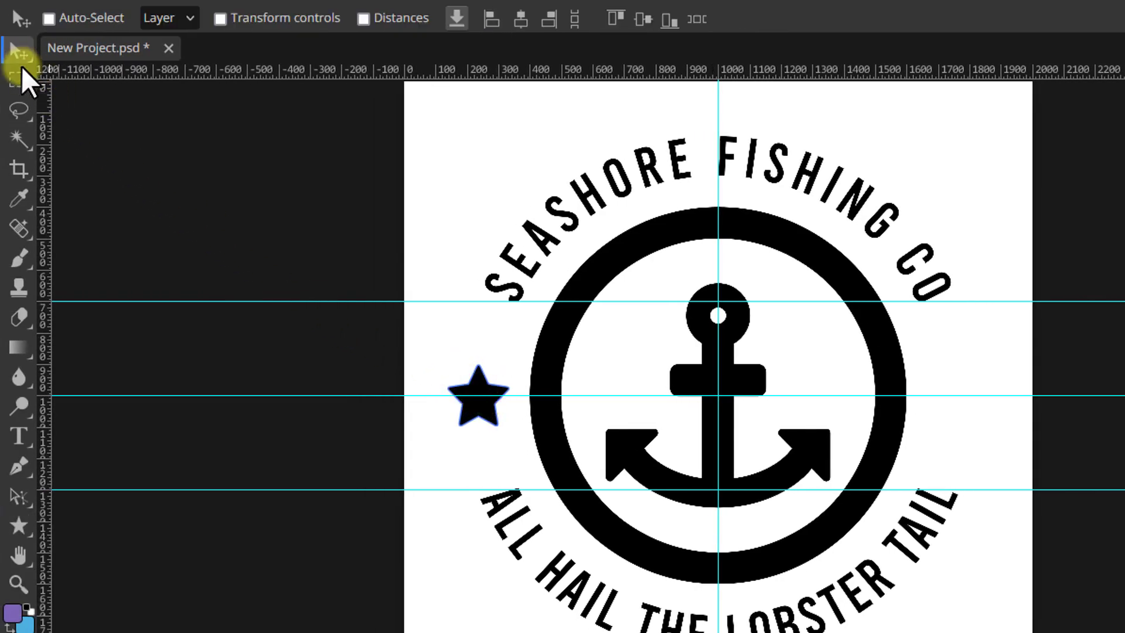
left_click_drag(486, 406, 714, 406)
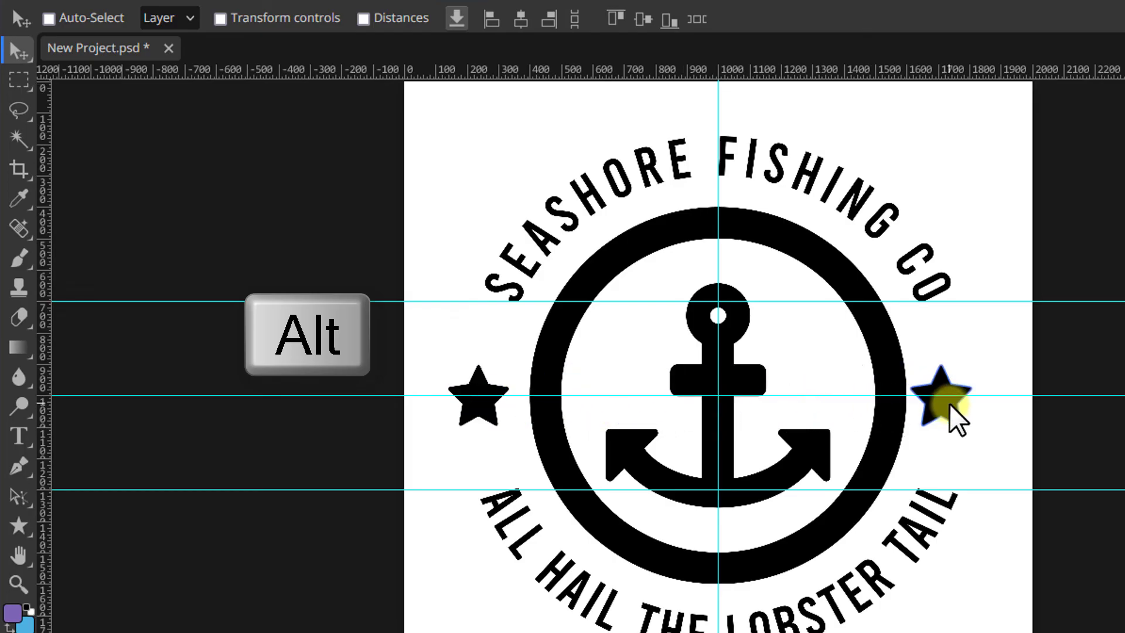
left_click_drag(949, 404, 962, 403)
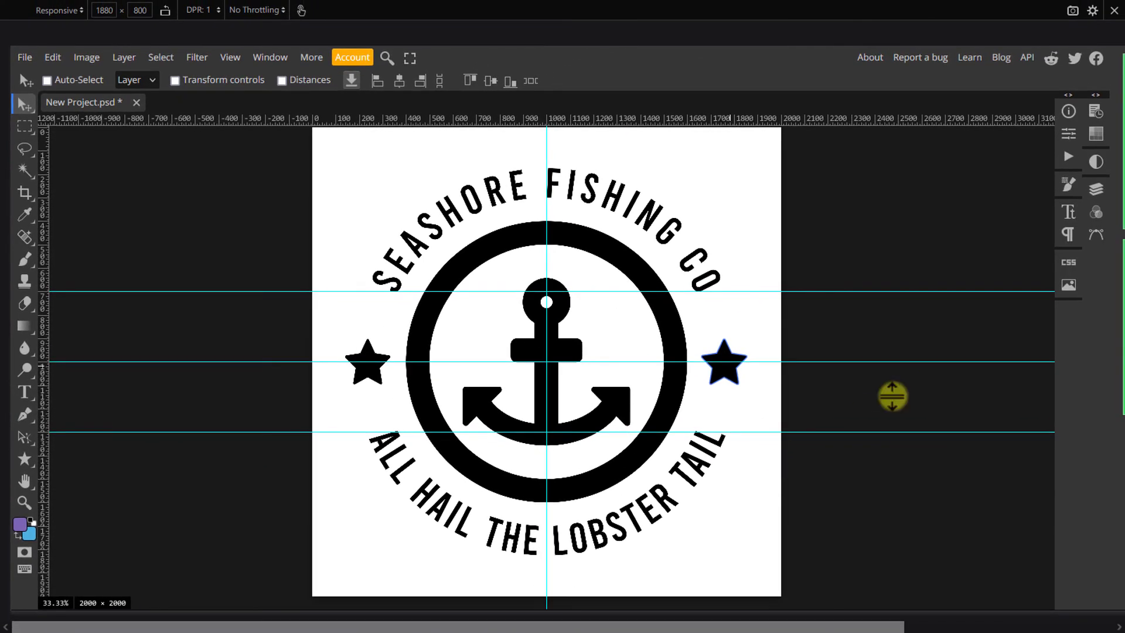
- Select the Background layer so that the duplicated star's path is no longer active
left_click(1098, 198)
left_click(1009, 394)
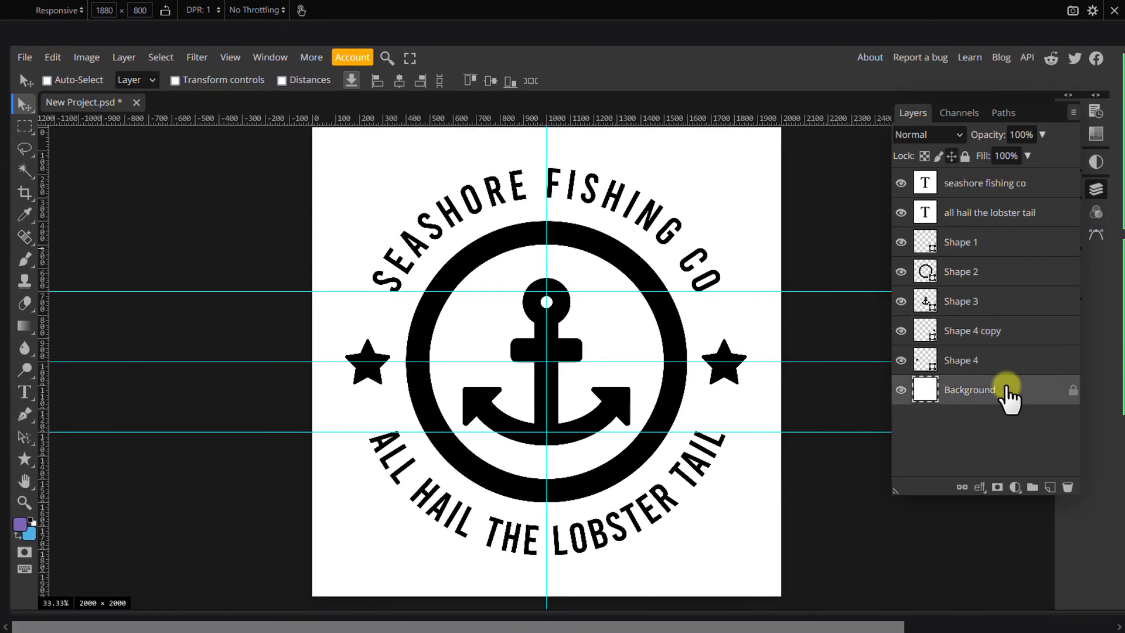
left_click(1099, 198)
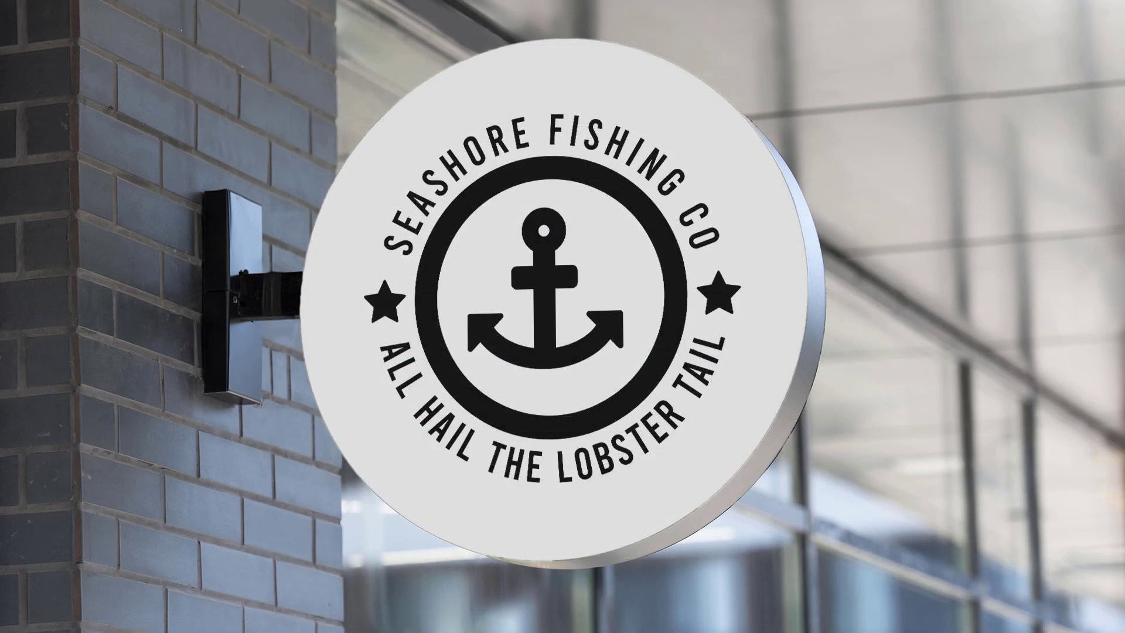